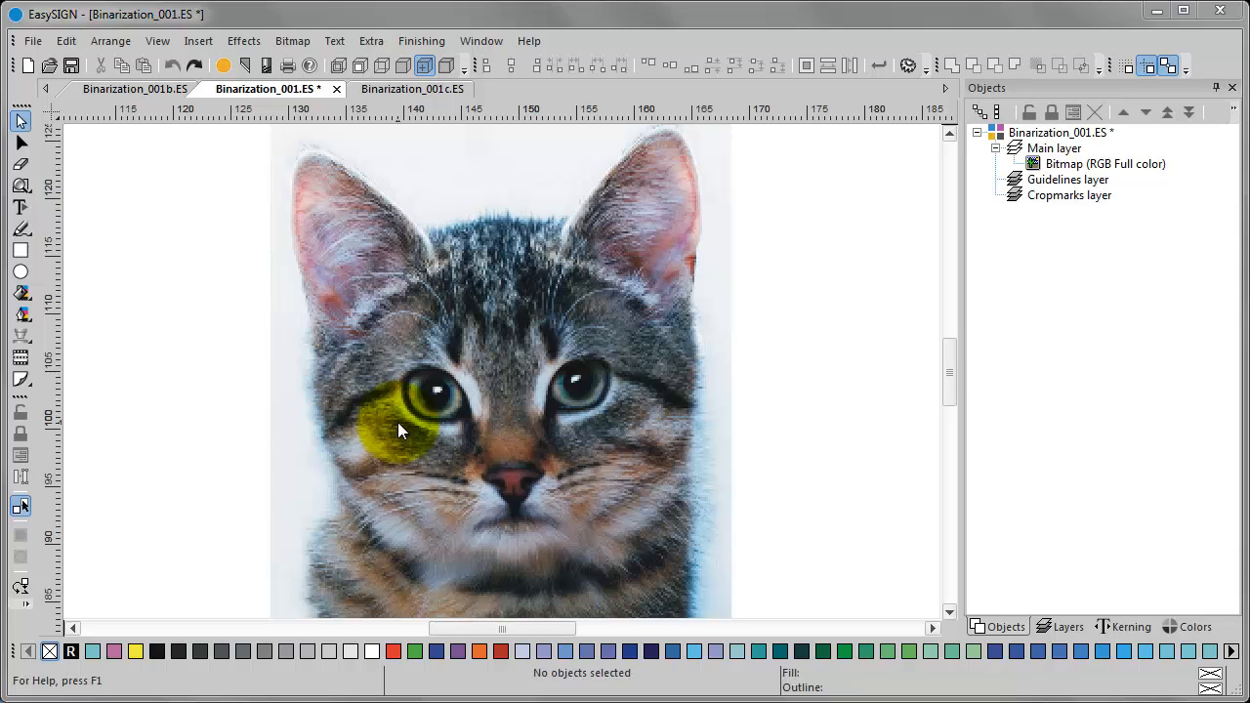
Open the Binarization settings for the full-color cat bitmap
left_click(536, 380)
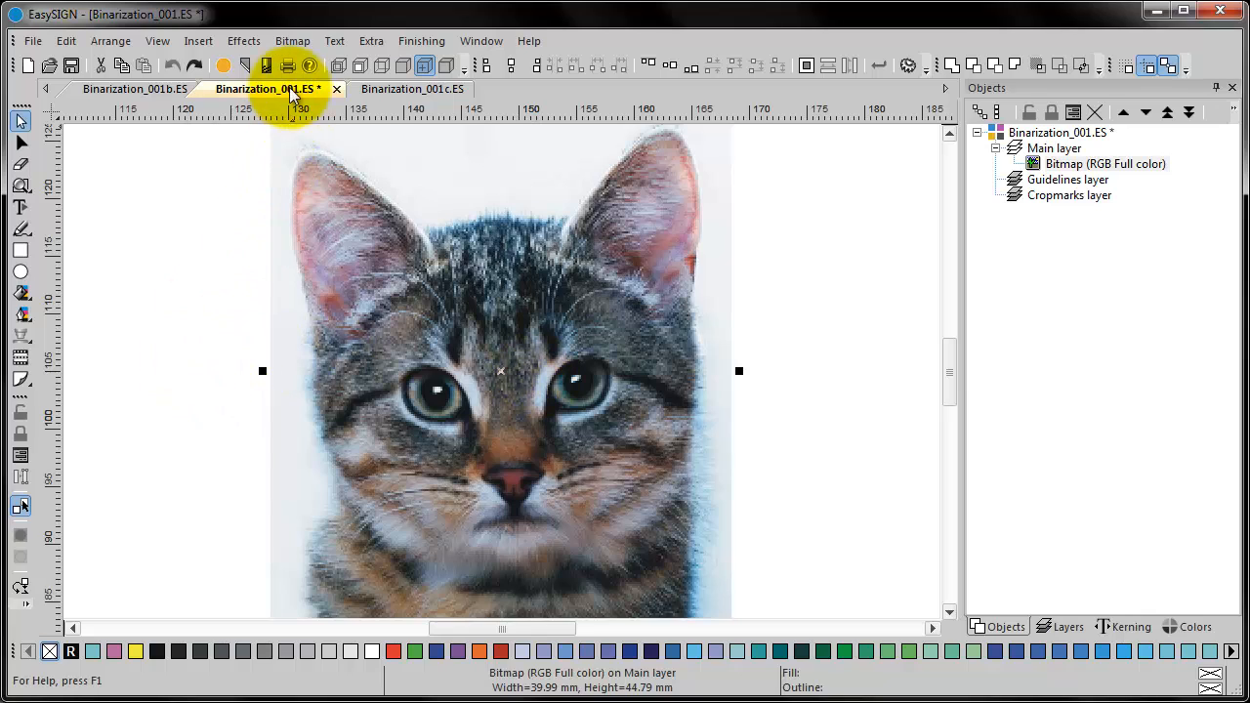
left_click(285, 37)
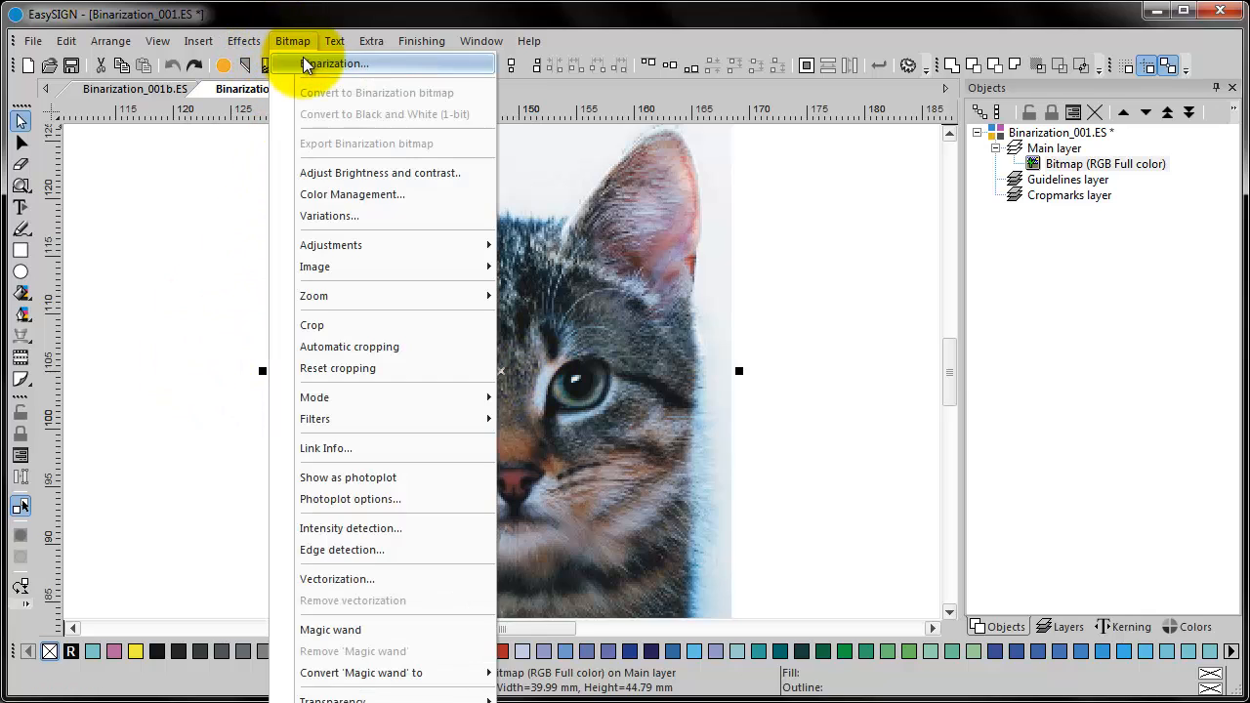
left_click(303, 57)
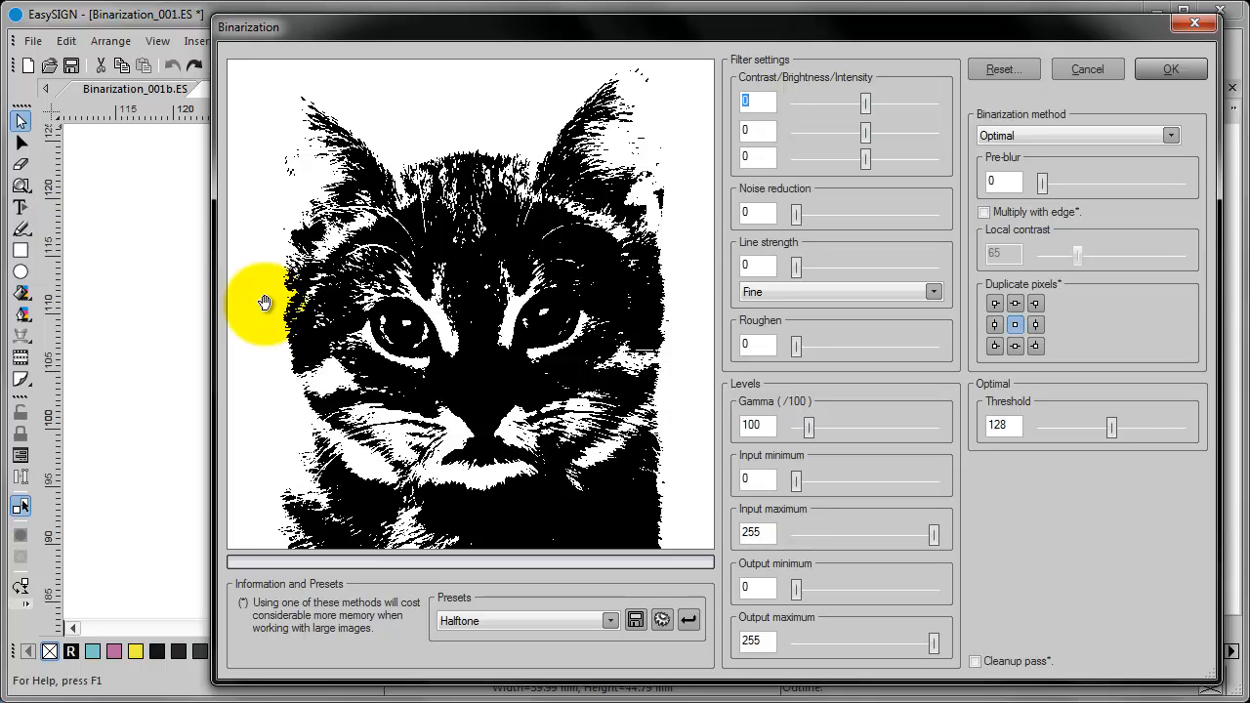
Try the Rasterize, Halftone and Photo stencil binarization methods one after another on the cat bitmap
left_click(1037, 131)
left_click(1023, 164)
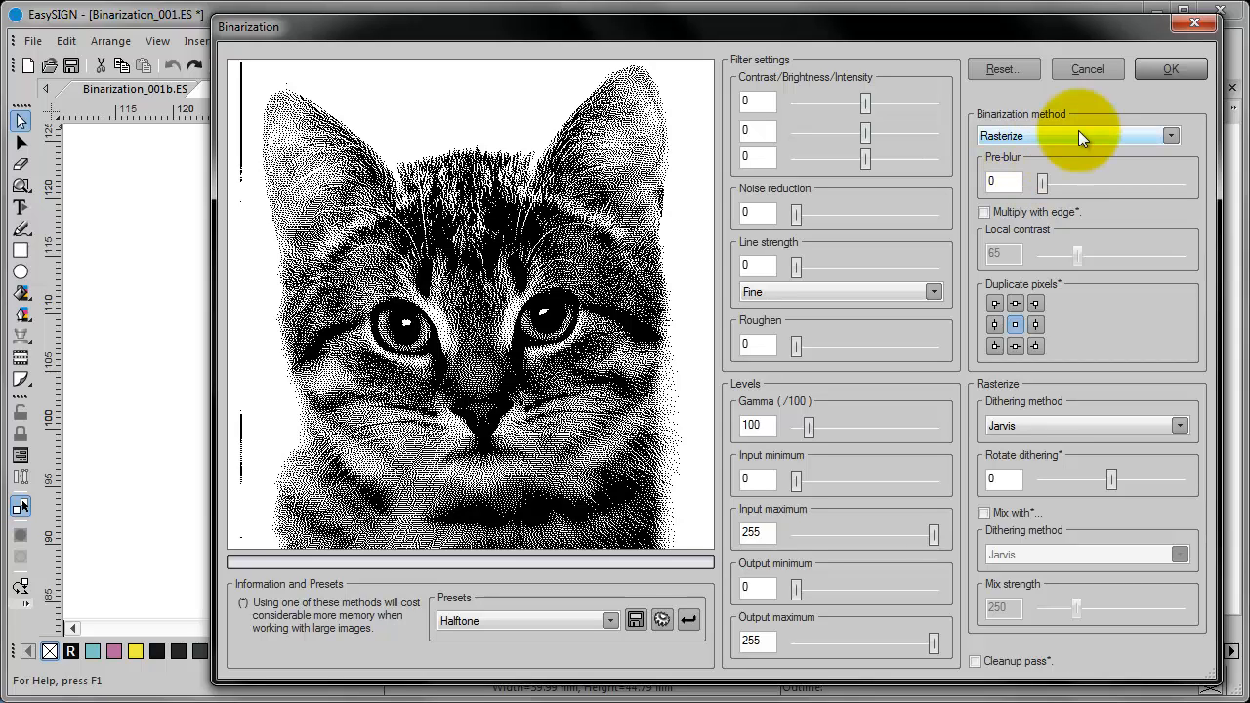
left_click(1079, 130)
left_click(1029, 180)
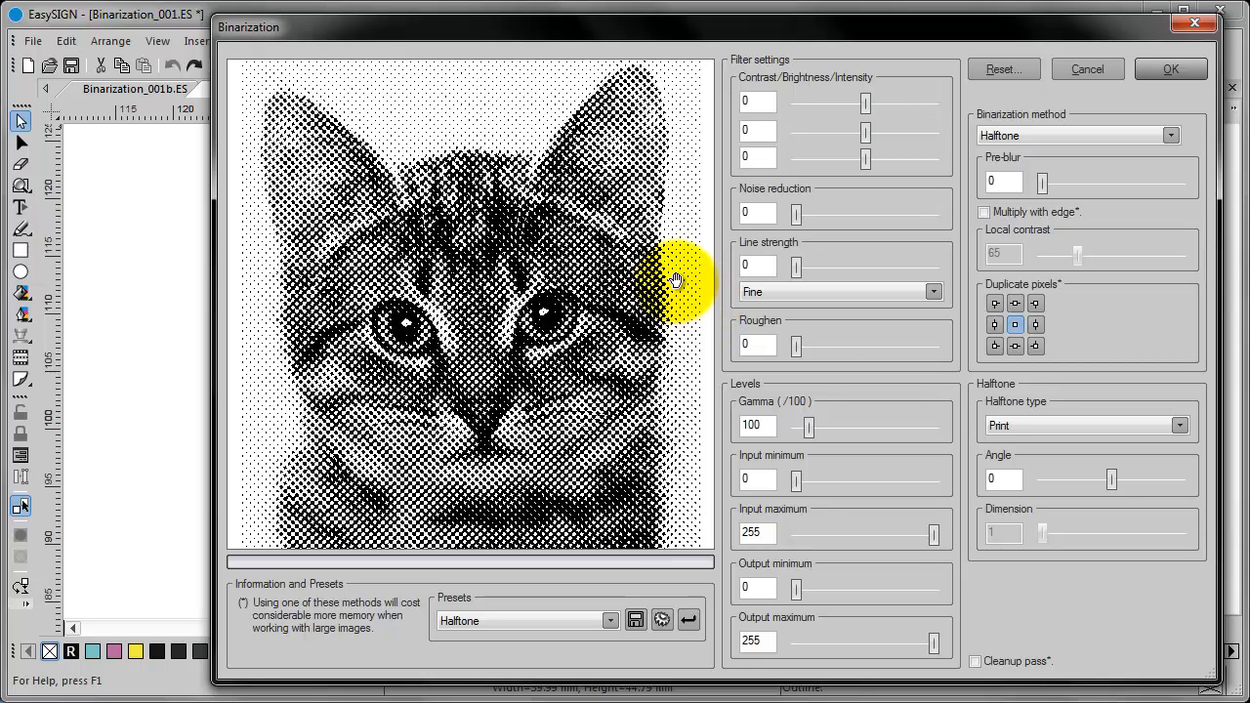
left_click(1007, 137)
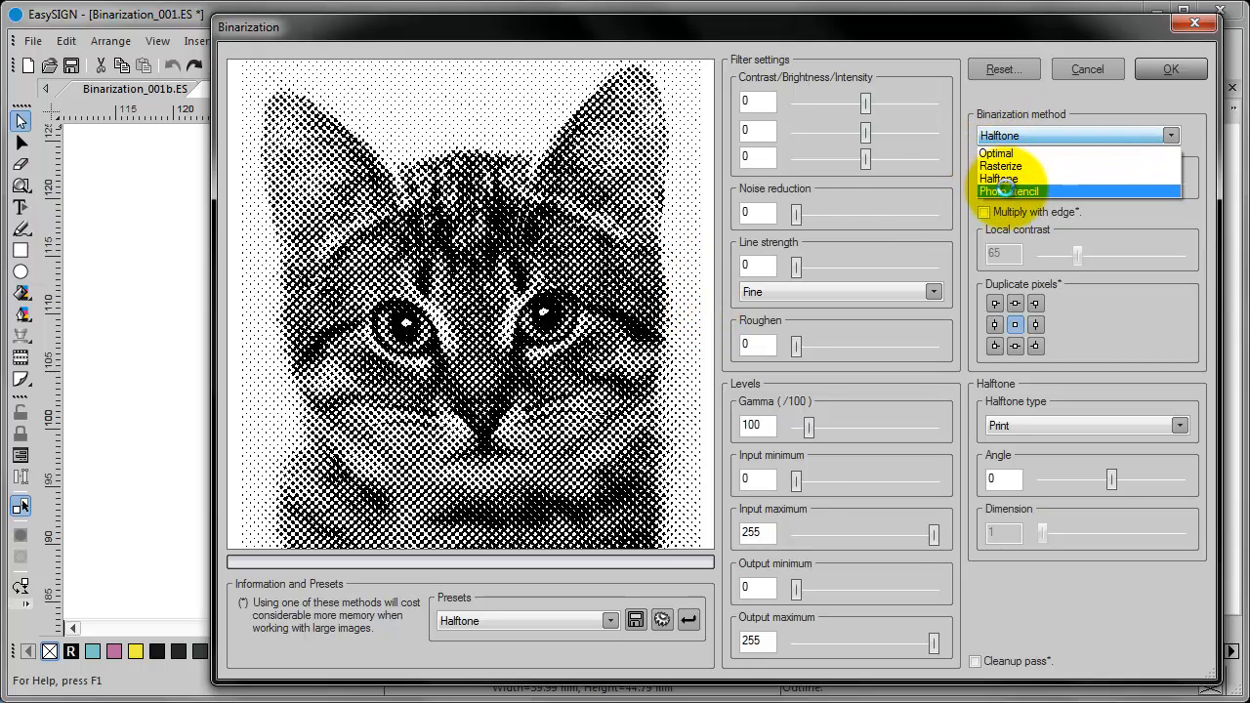
left_click(1011, 192)
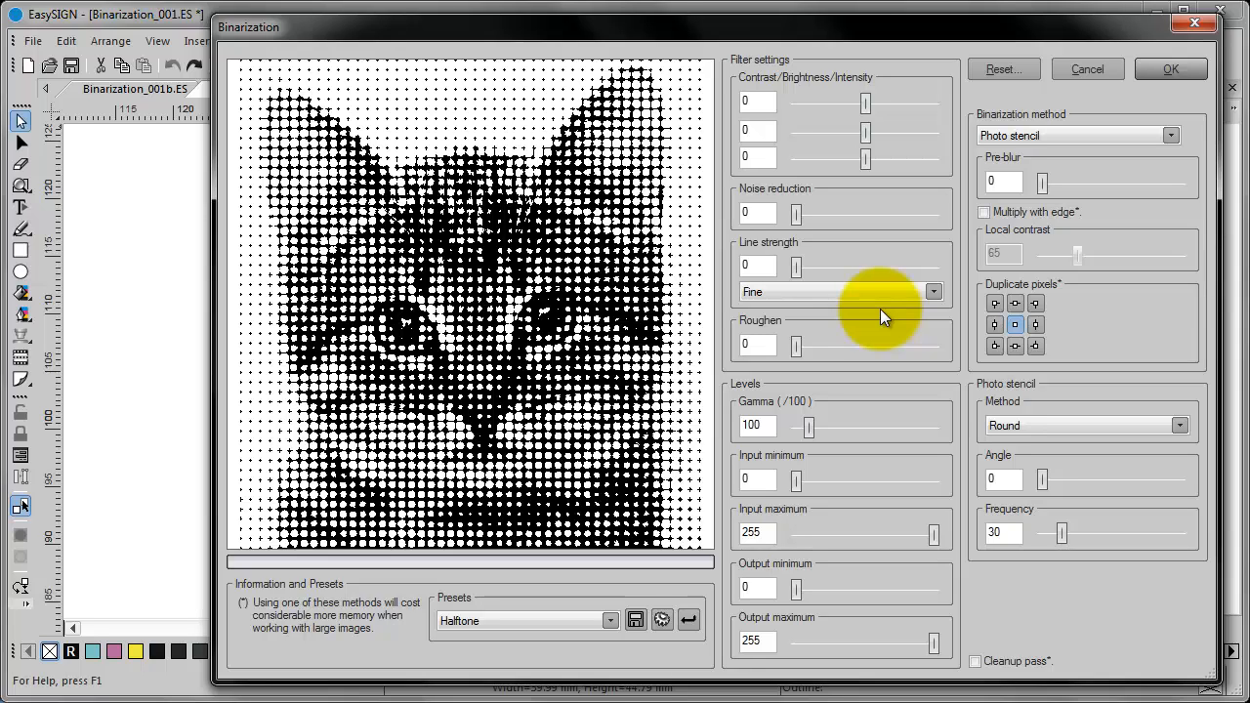
Set the binarization method to Rasterize with the cleanup pass enabled, and set the line strength to 374
left_click(1055, 137)
left_click(1027, 159)
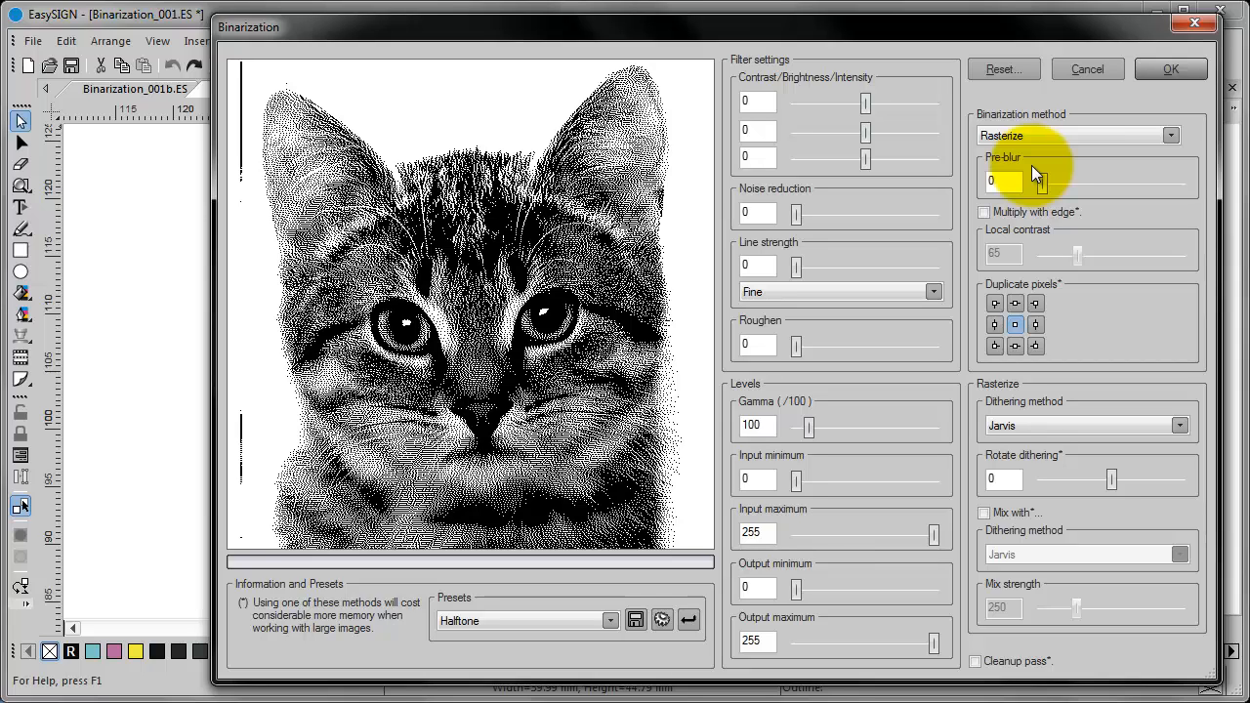
left_click(976, 661)
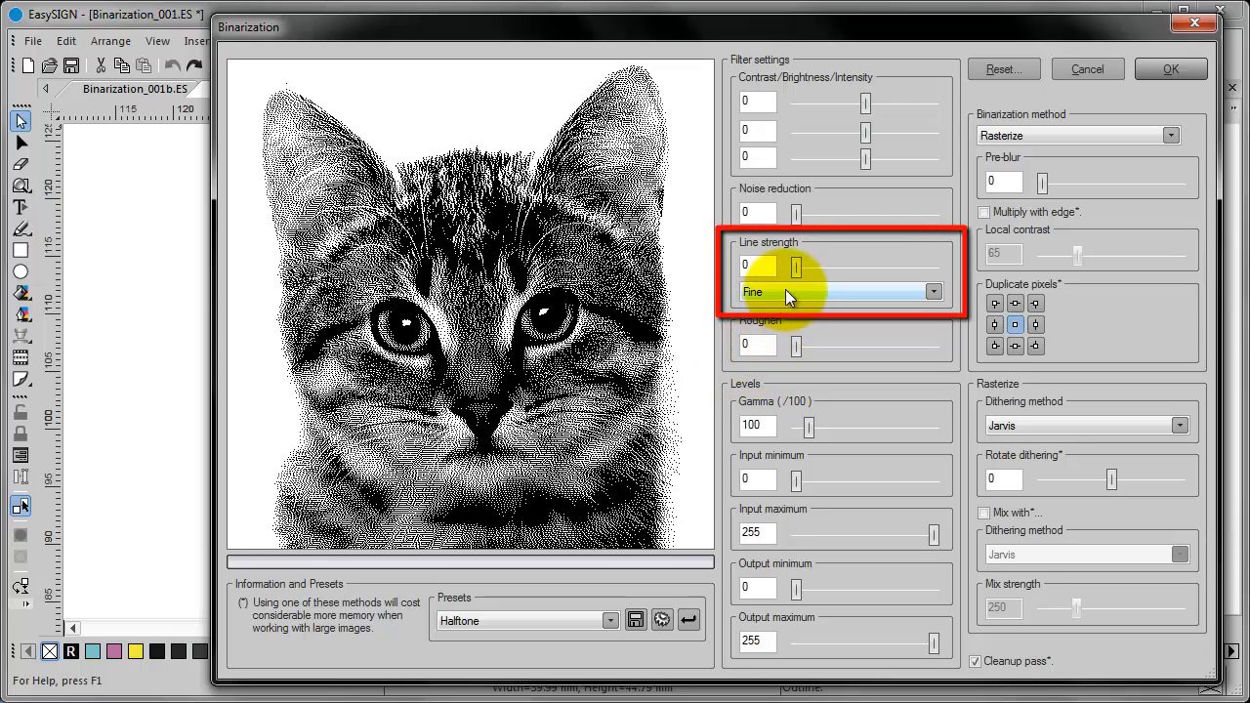
left_click_drag(794, 271, 924, 267)
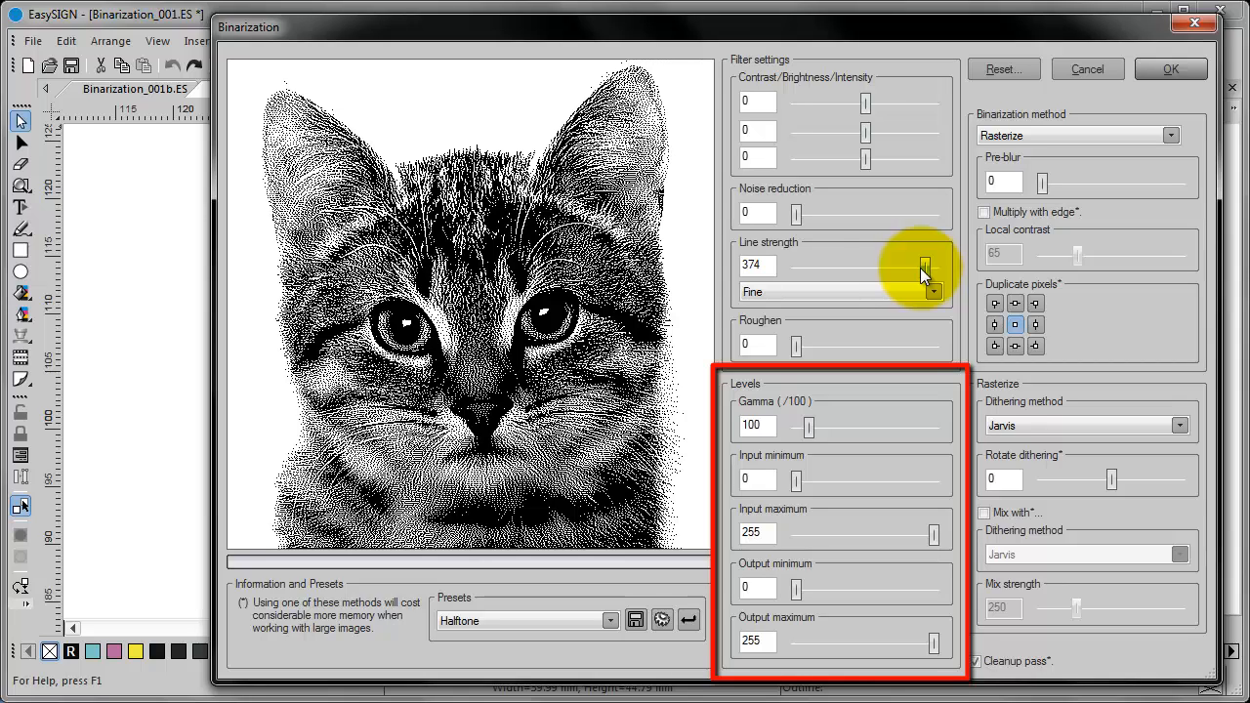
Set the levels to gamma 94, input minimum 16, input maximum 230, output minimum 43 and output maximum 230
left_click(808, 428)
left_click_drag(807, 431, 806, 428)
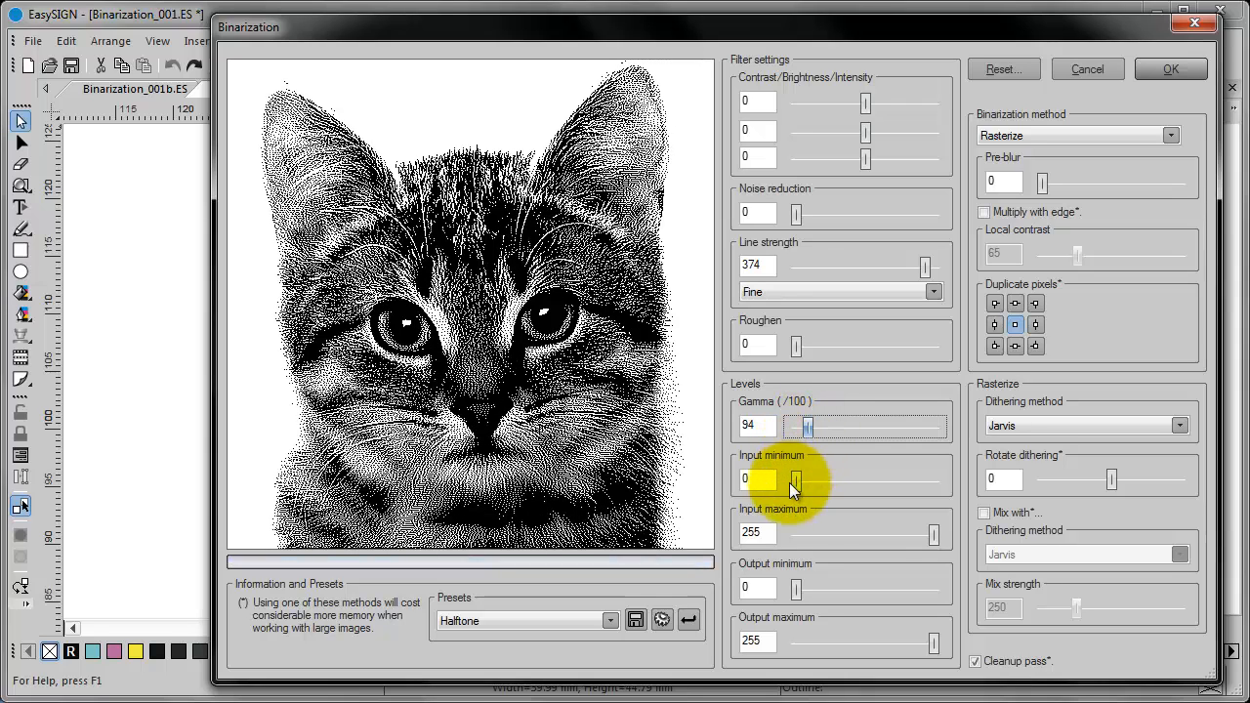
left_click_drag(798, 482, 806, 483)
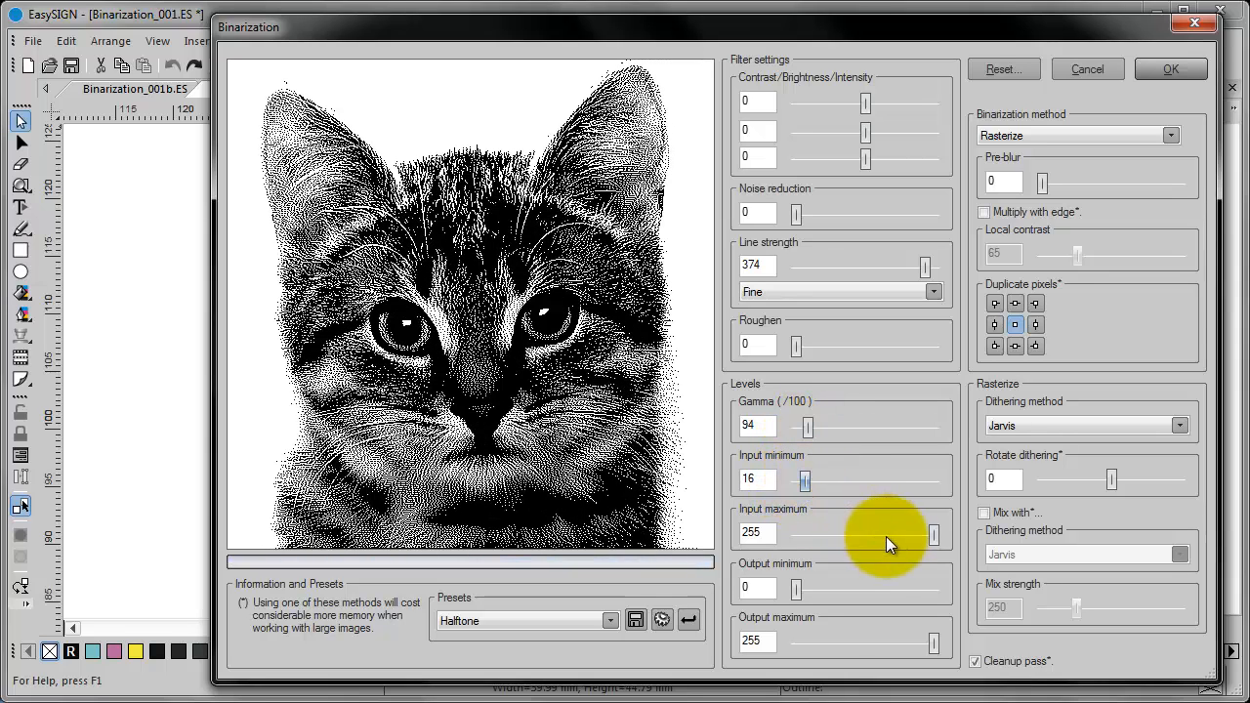
mouse_move(934, 540)
left_mouse_down()
mouse_move(909, 542)
mouse_move(918, 533)
left_mouse_up()
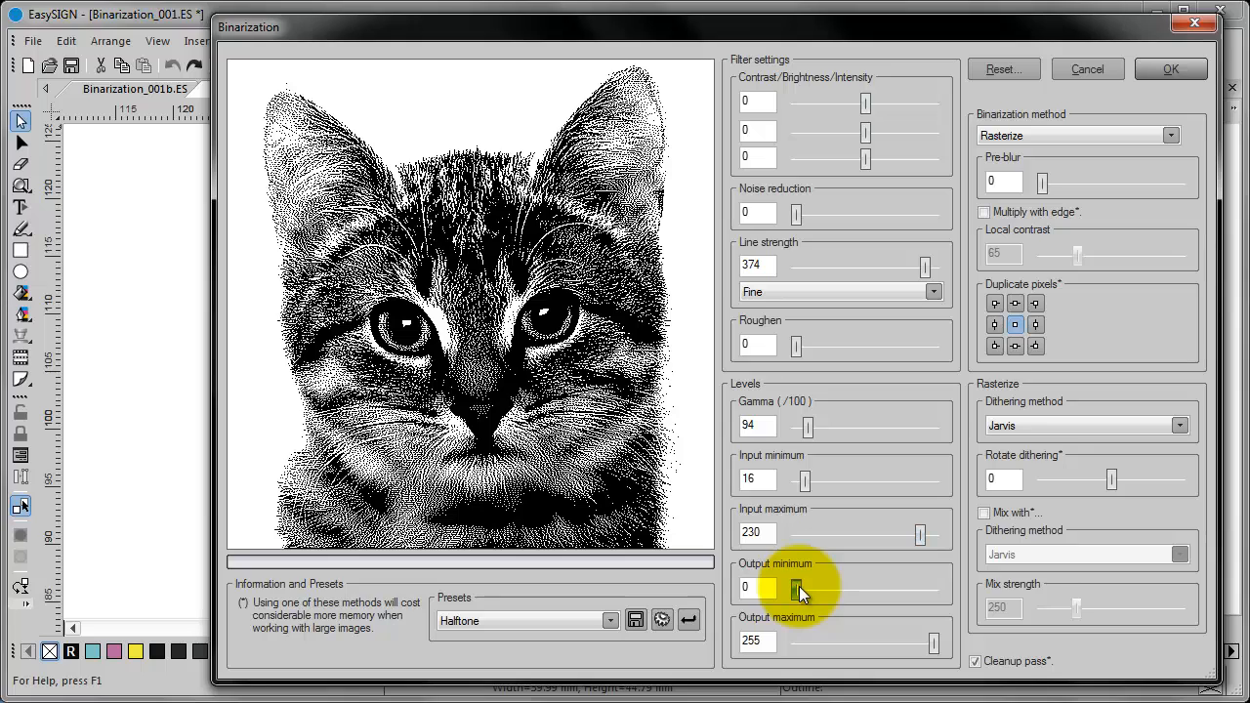
left_click_drag(799, 586, 823, 589)
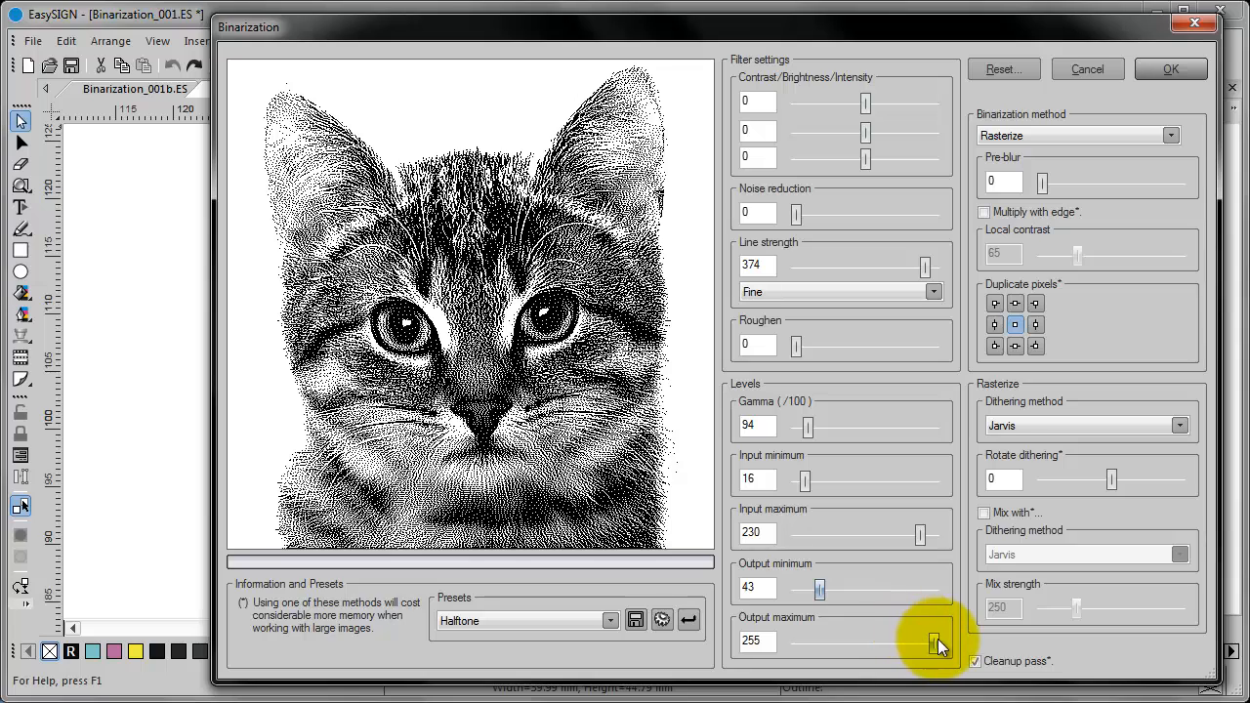
left_click_drag(935, 640, 921, 641)
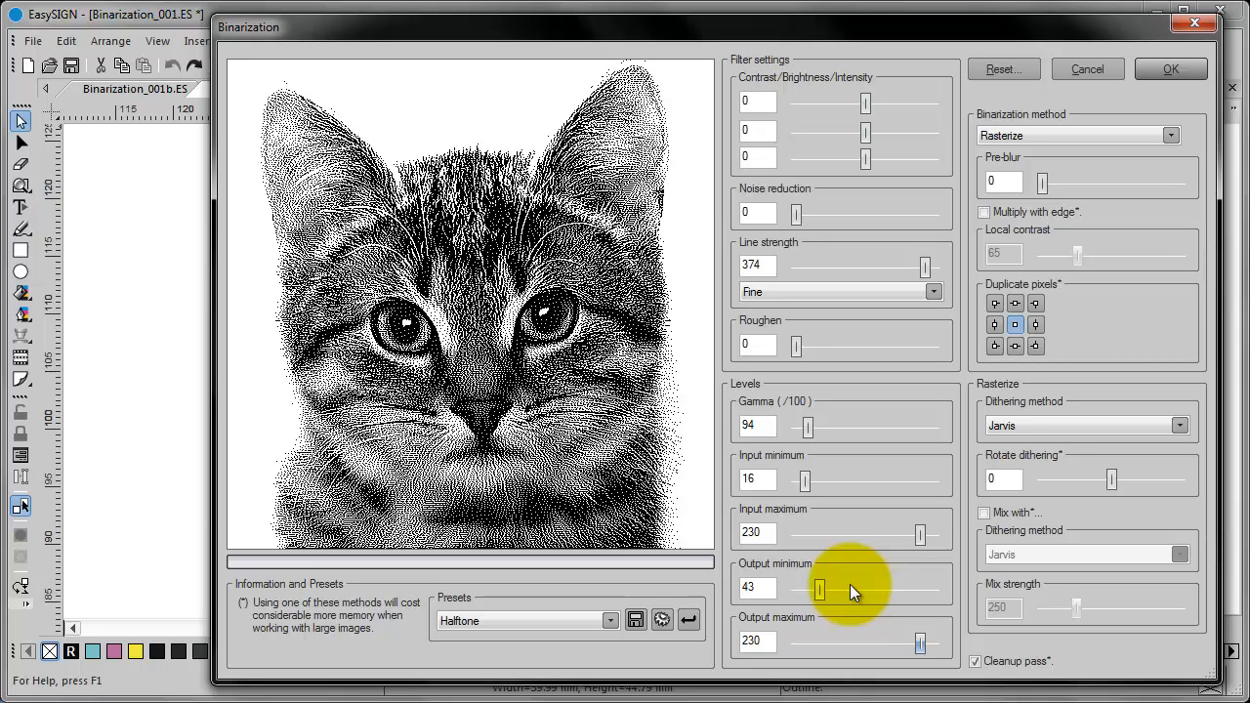
Set the contrast to 100 and the brightness to 26, and apply the binarization to the cat bitmap
left_click_drag(870, 102, 935, 103)
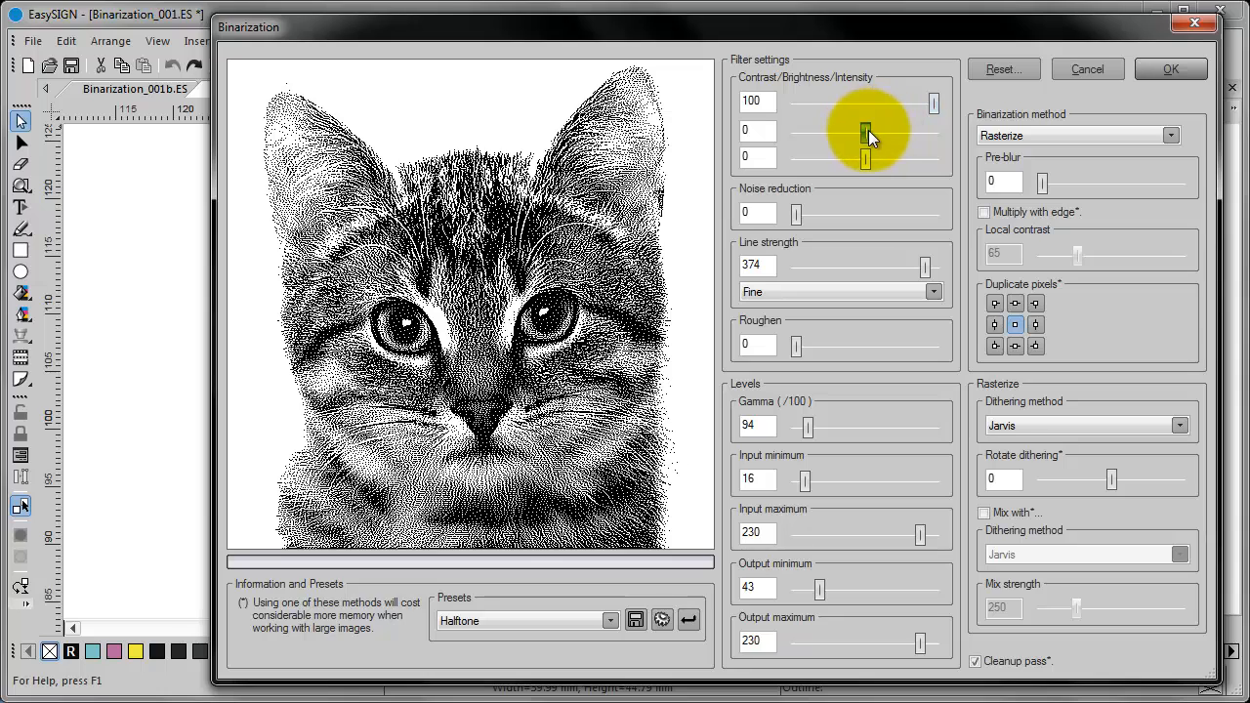
left_click_drag(869, 130, 883, 132)
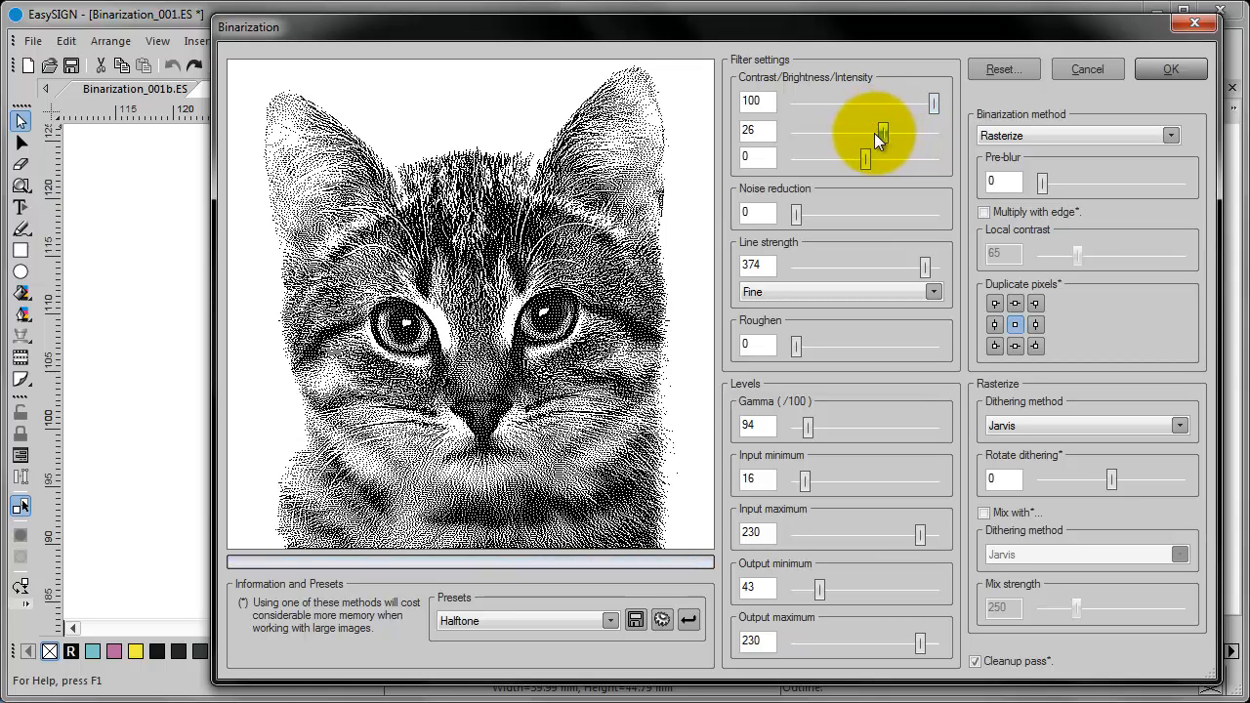
left_click(1168, 70)
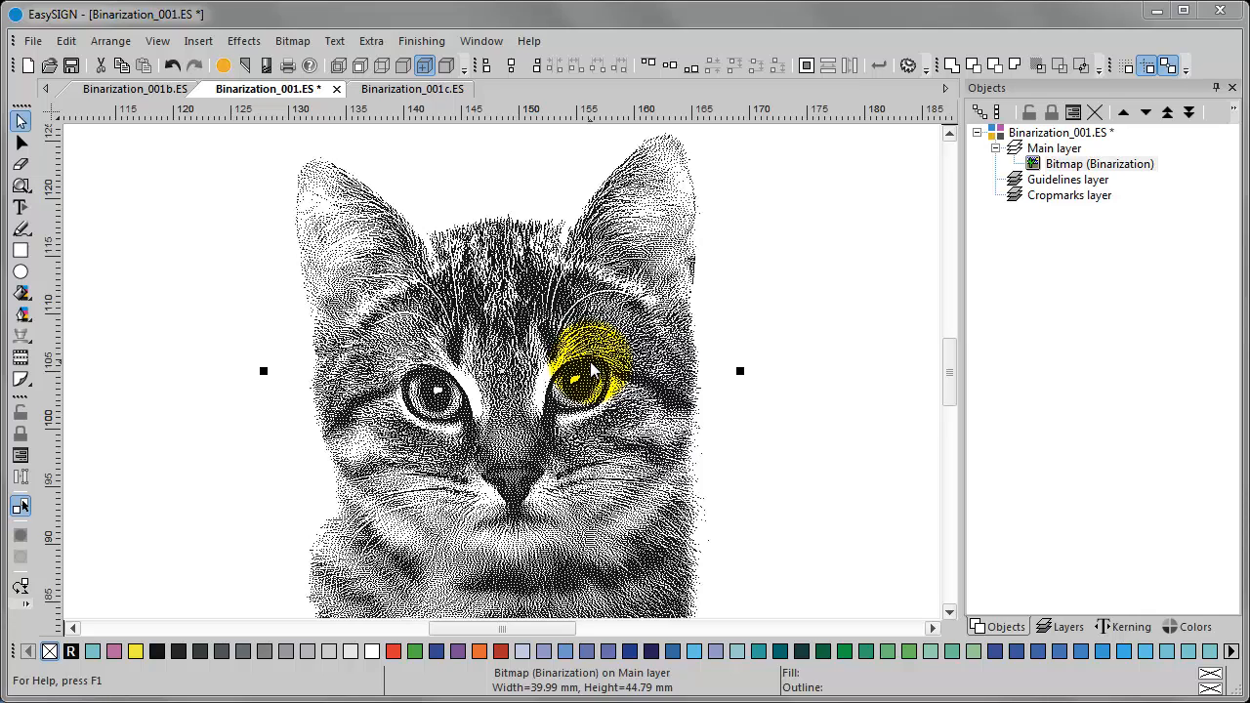
Switch to the Binarization_001c.ES document, select the dragon bitmap and display it at 100% bitmap zoom
left_click(440, 89)
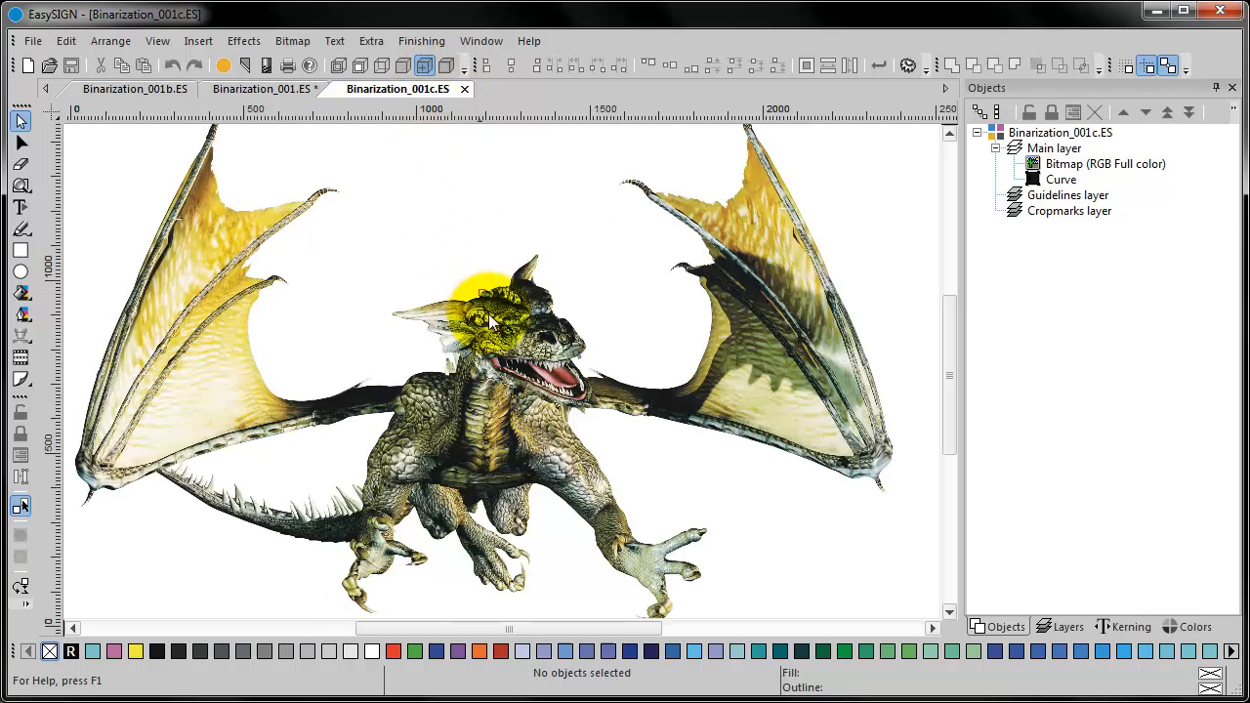
left_click(498, 334)
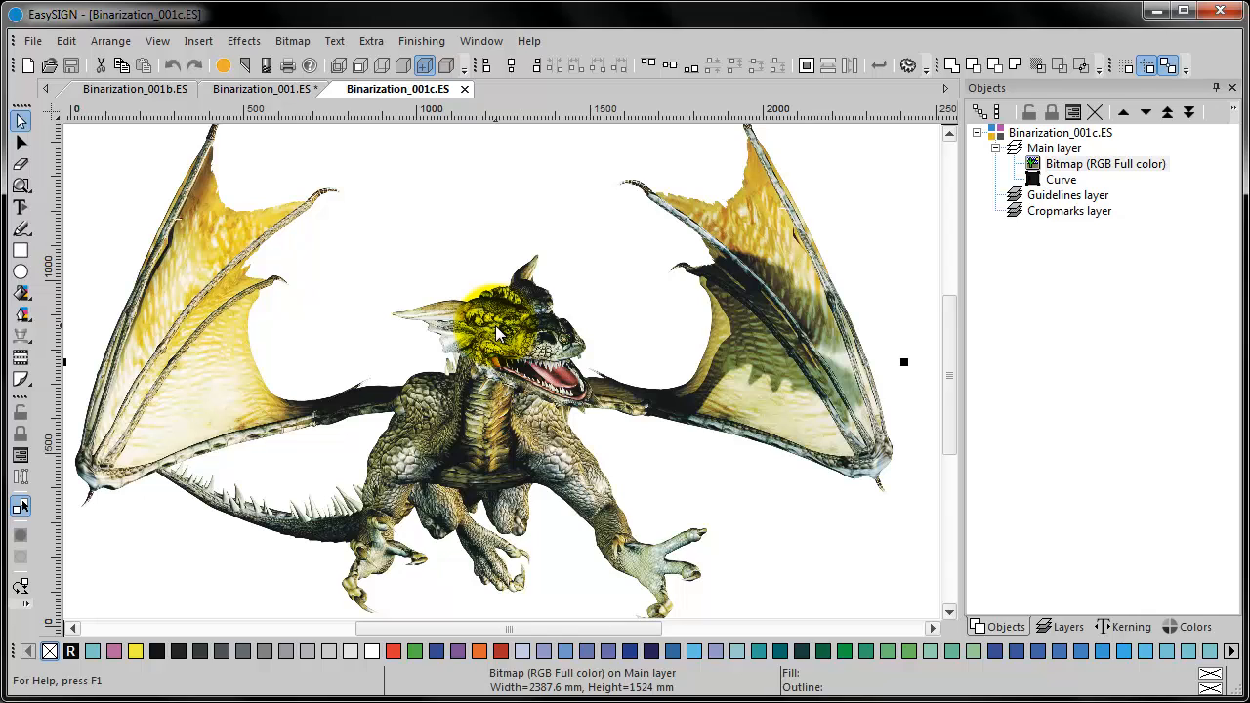
left_click(292, 41)
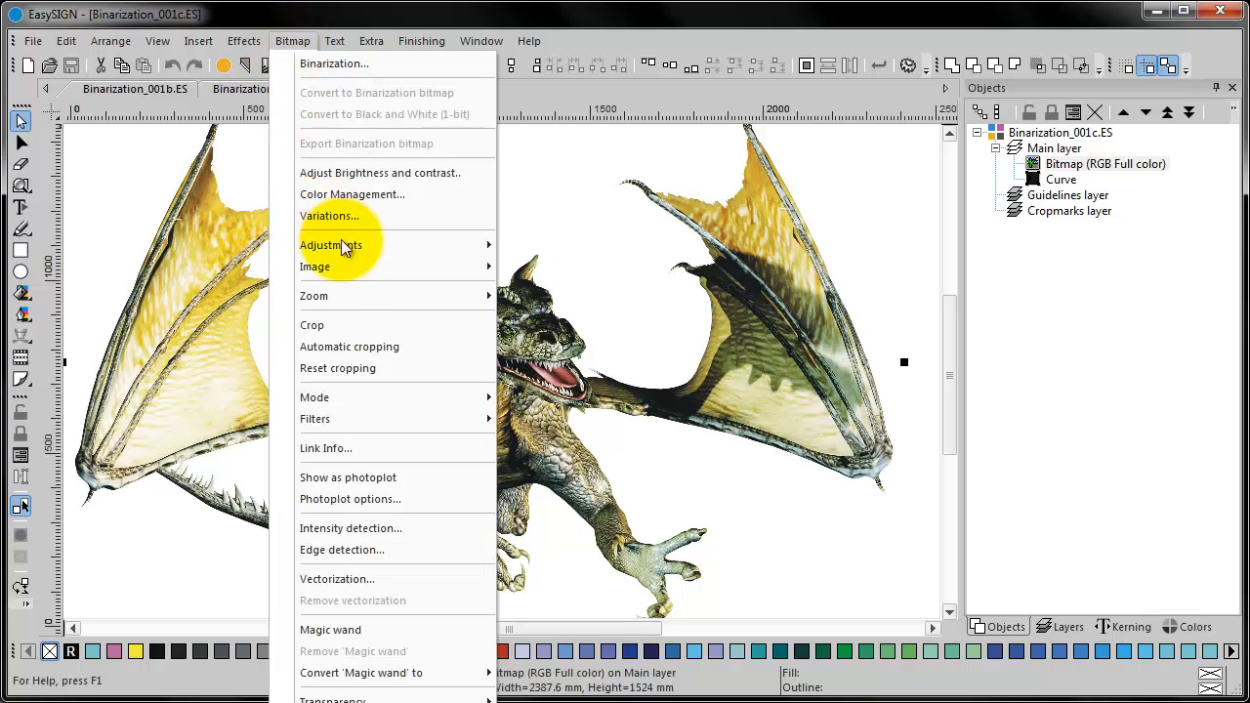
mouse_move(341, 296)
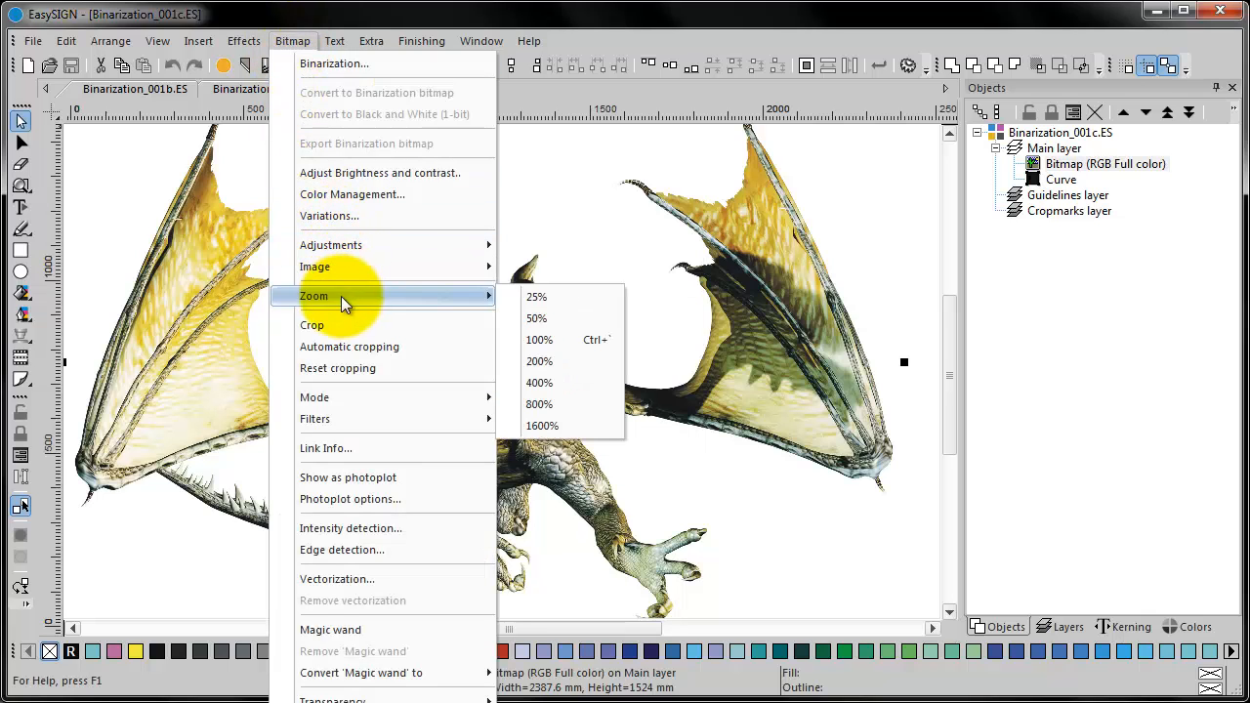
left_click(543, 342)
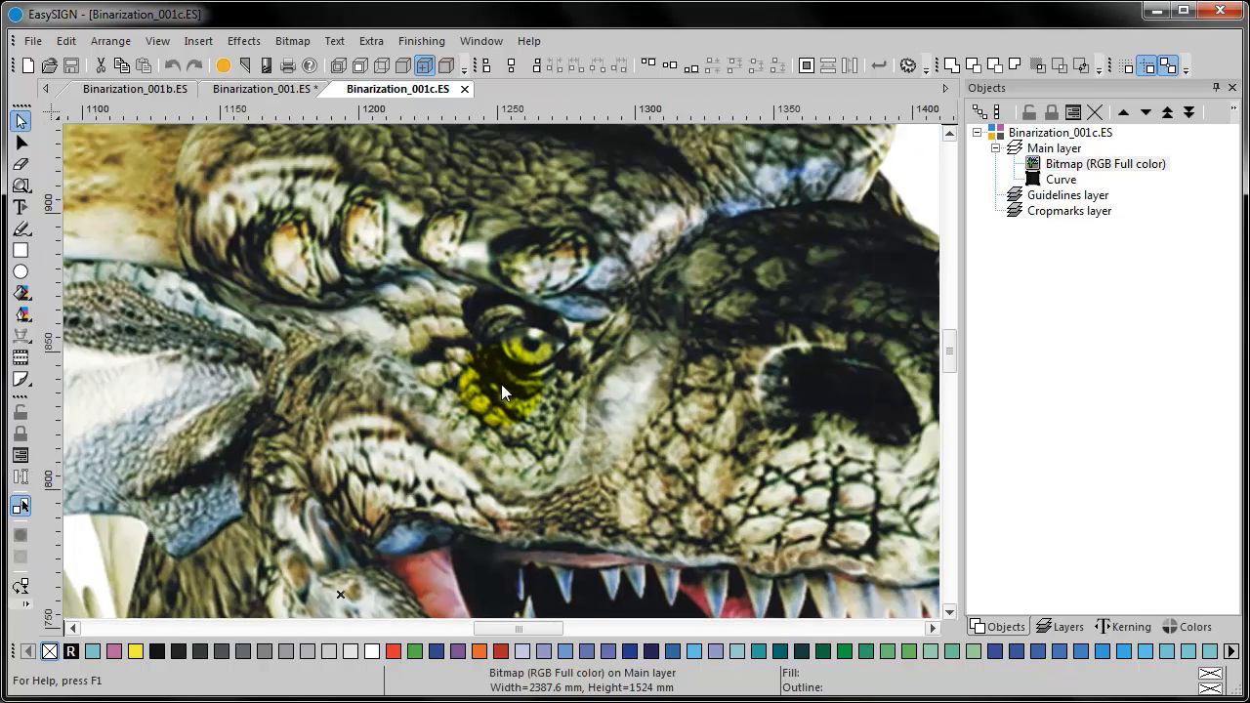
Open the Binarization settings for the dragon bitmap and set the binarization method to Optimal
left_click(297, 42)
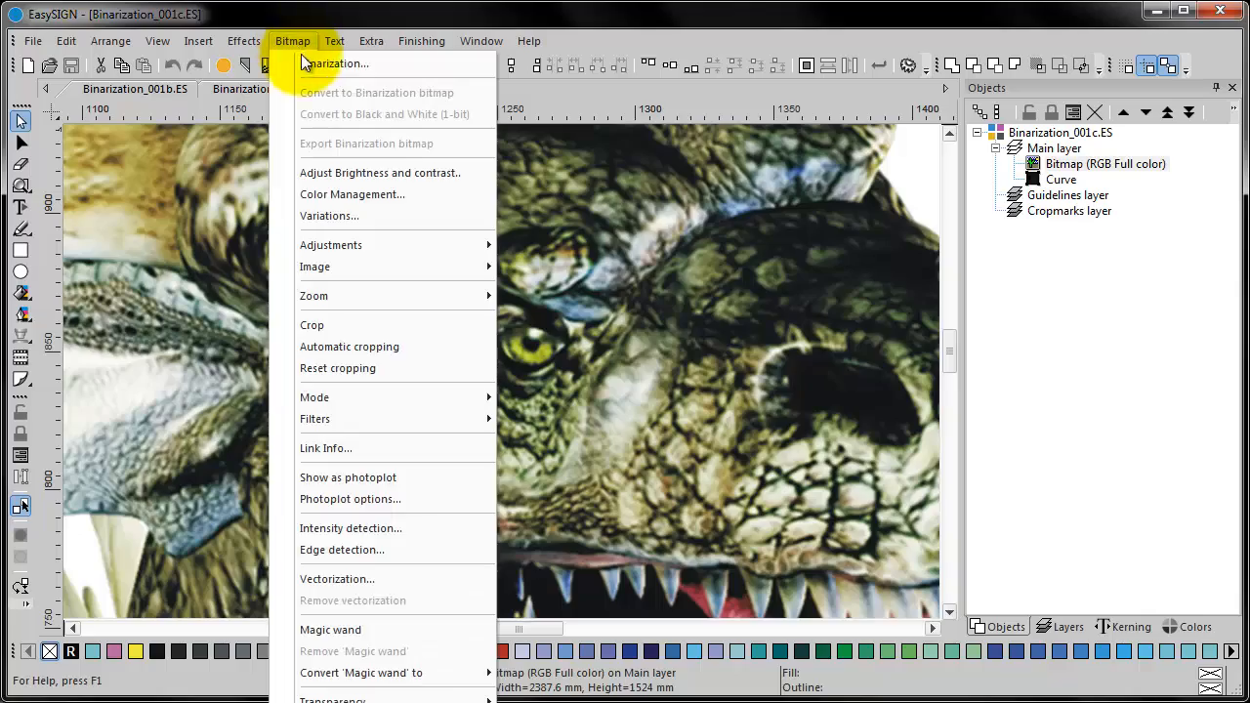
left_click(303, 65)
left_click_drag(571, 202, 397, 426)
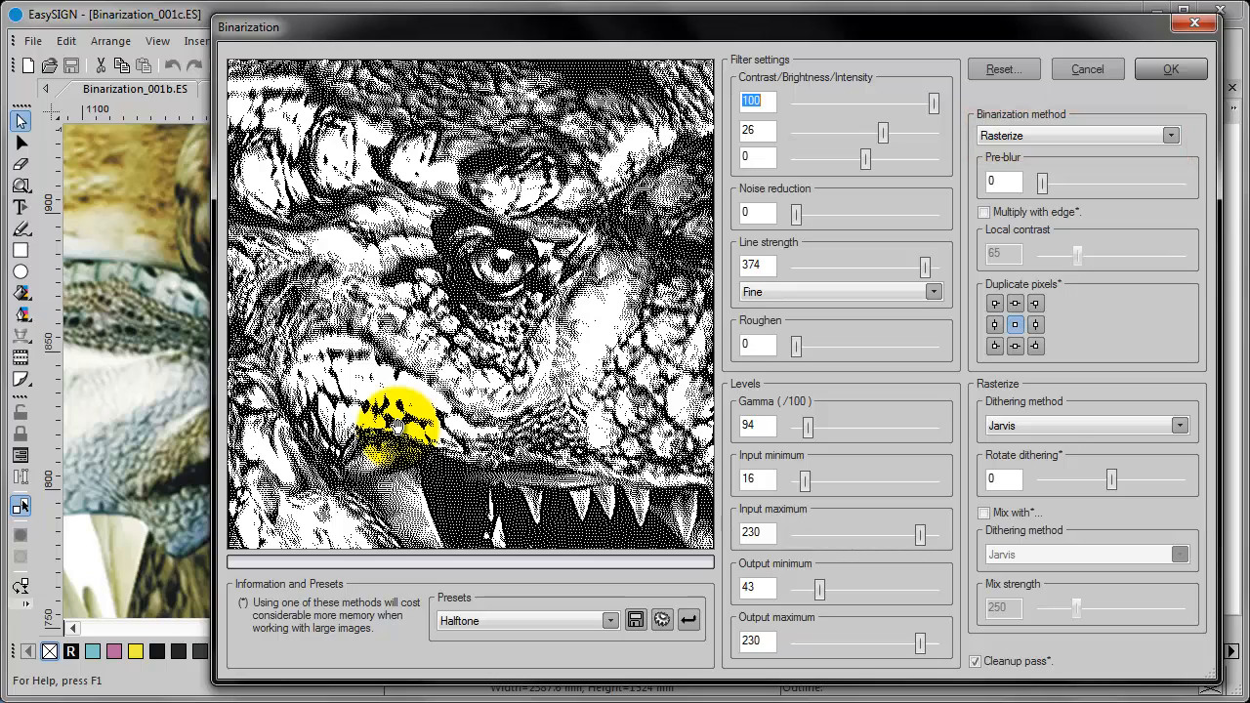
left_click(1035, 127)
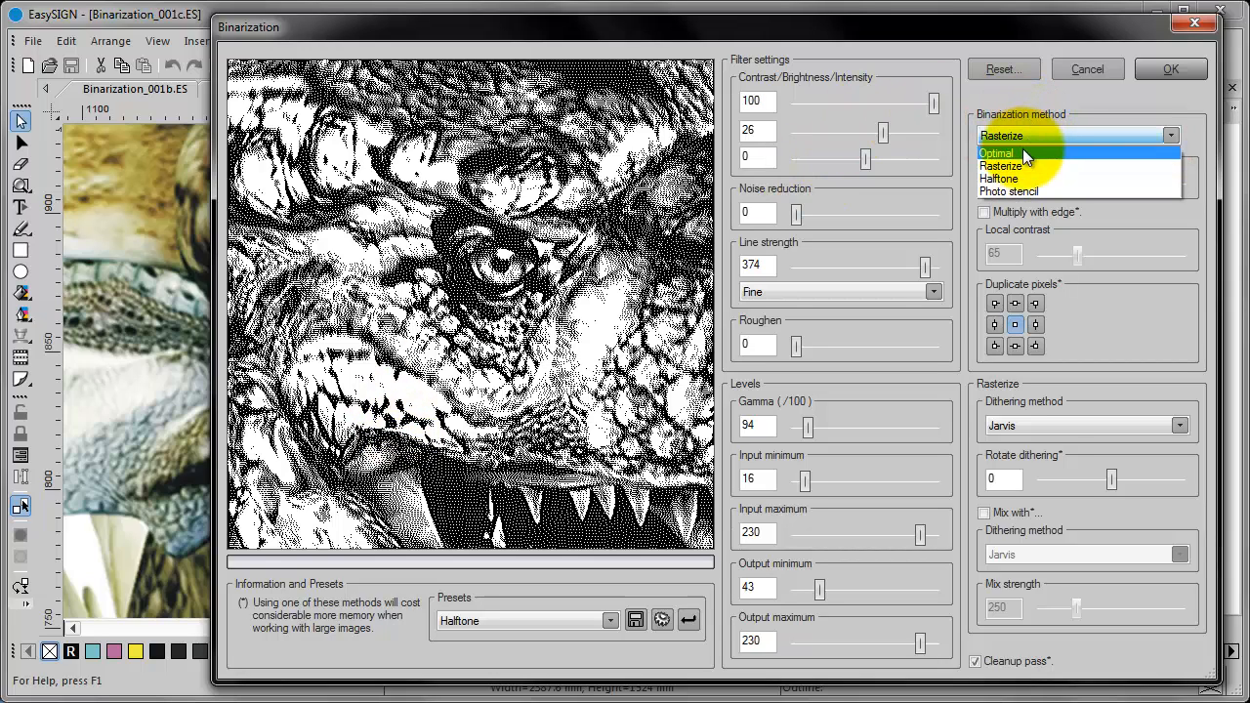
left_click(1023, 148)
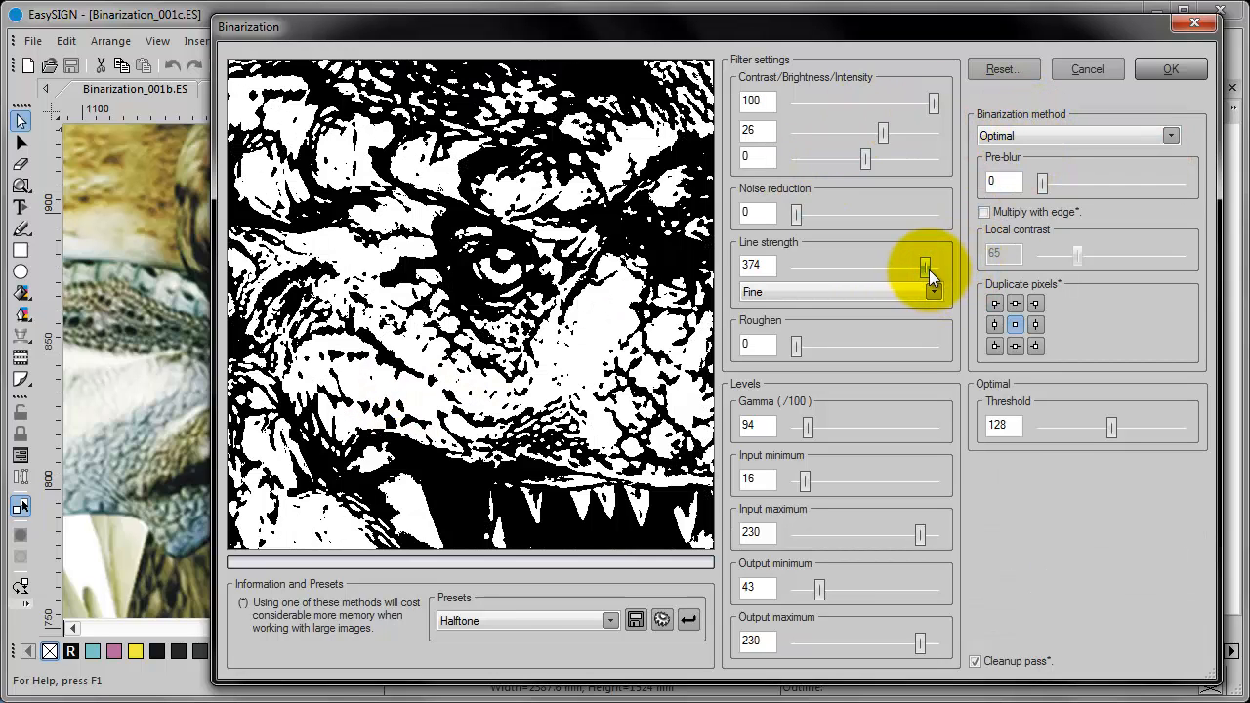
Set line strength to 400, contrast to 6, brightness to 2 and gamma to 80, and apply the binarization to the dragon bitmap
left_click_drag(927, 268, 950, 271)
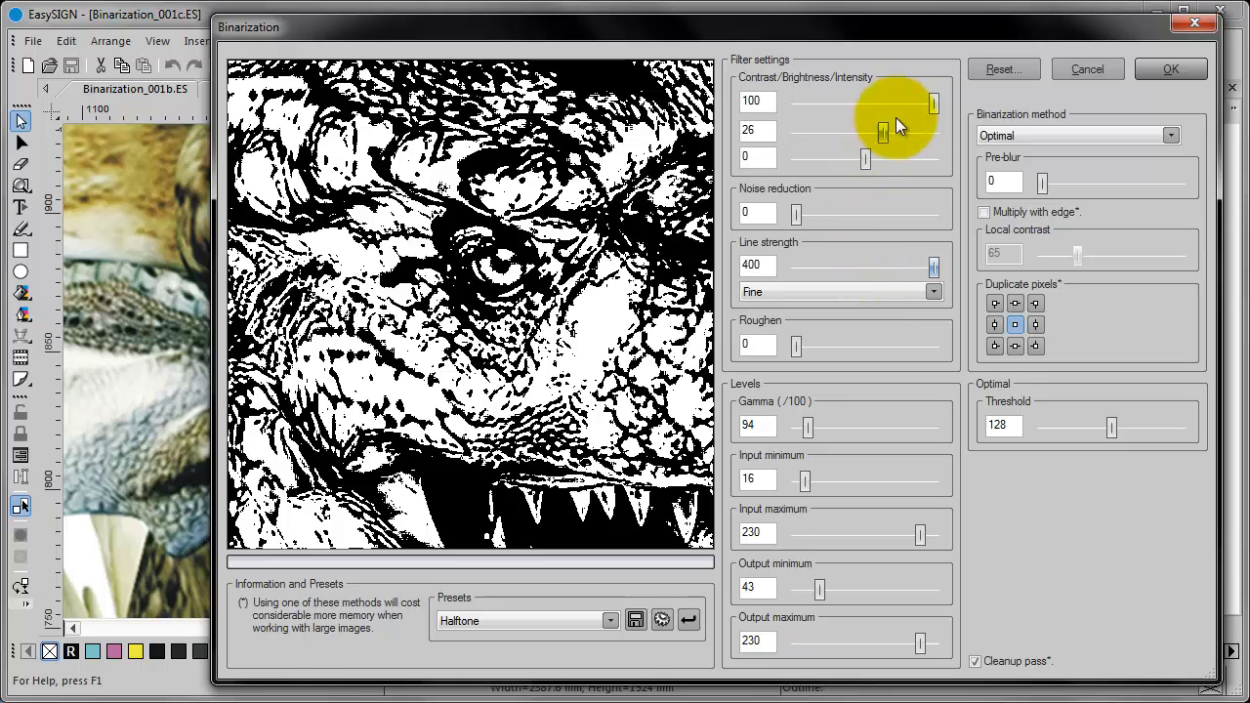
left_click_drag(932, 104, 865, 135)
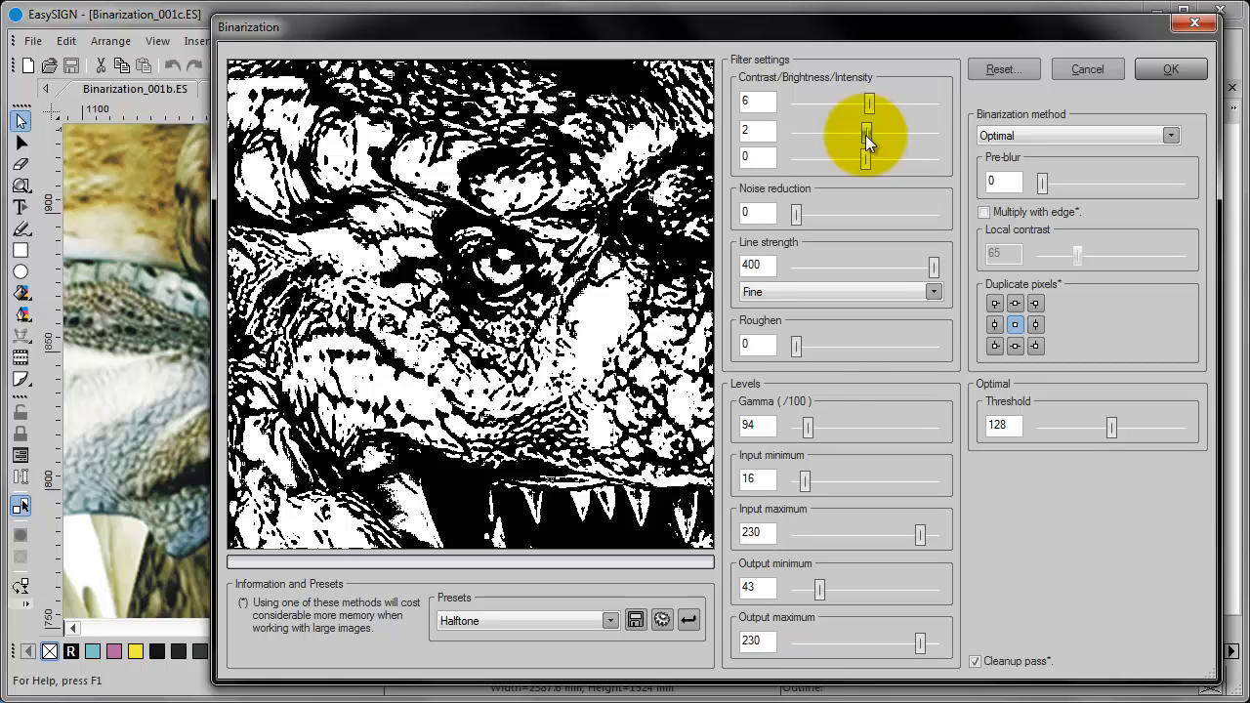
double_click(750, 425)
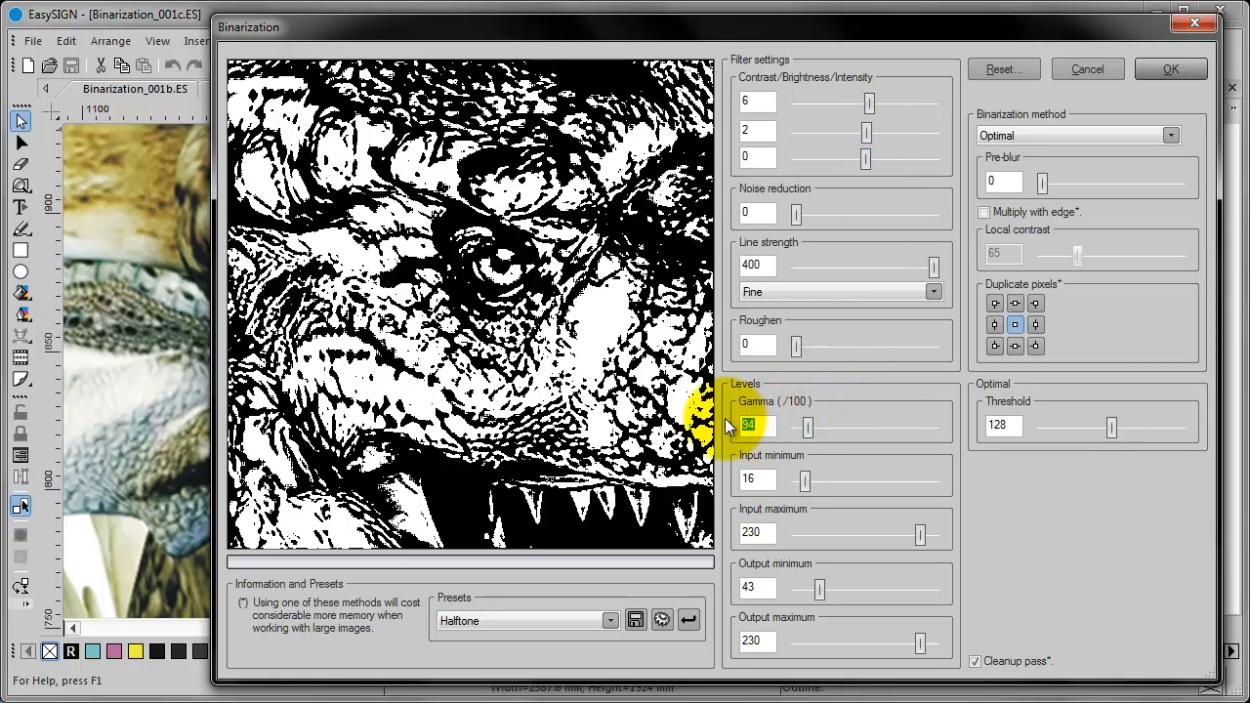
type("80")
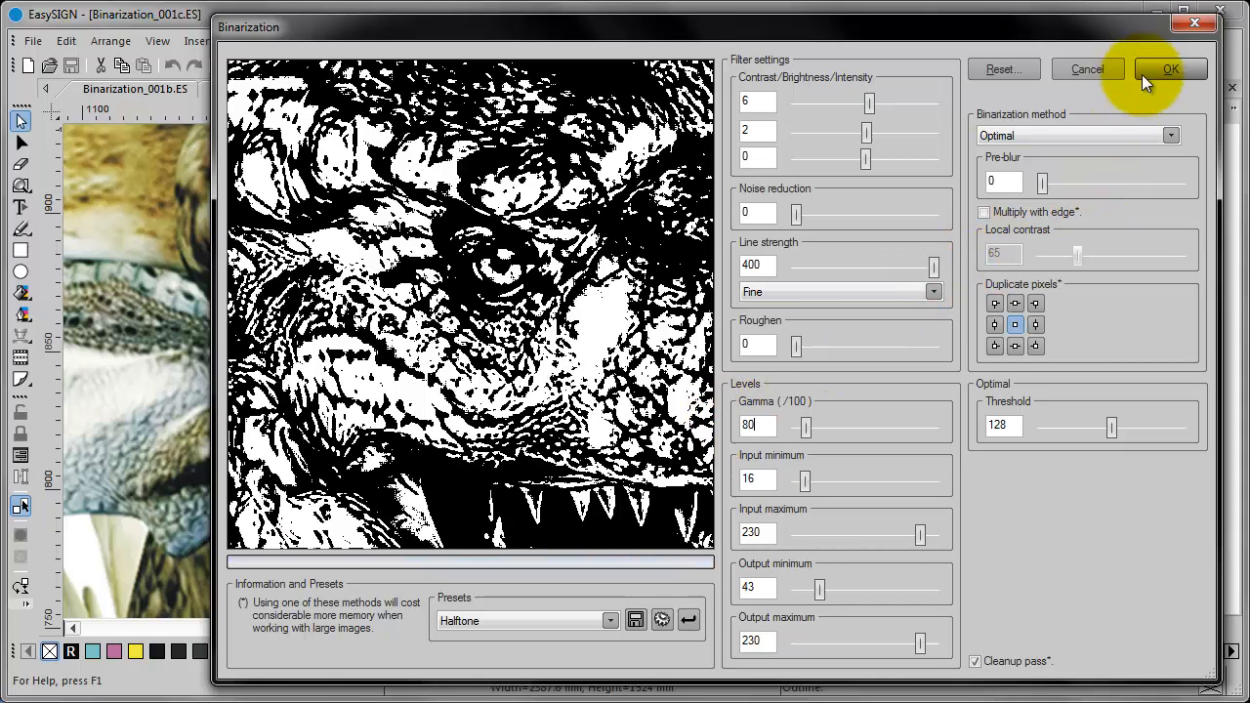
left_click(1168, 68)
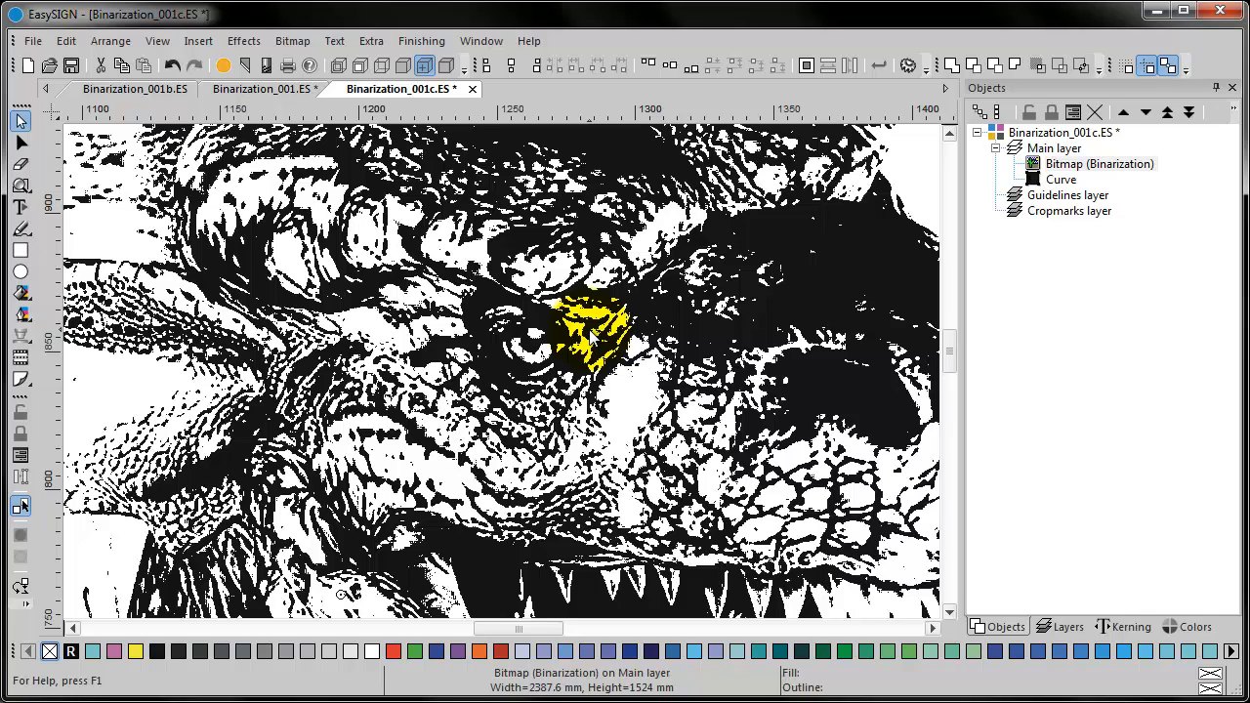
Send the binarized dragon bitmap behind the black curve and place it in the curve as a mask
key("shift+Page_Down")
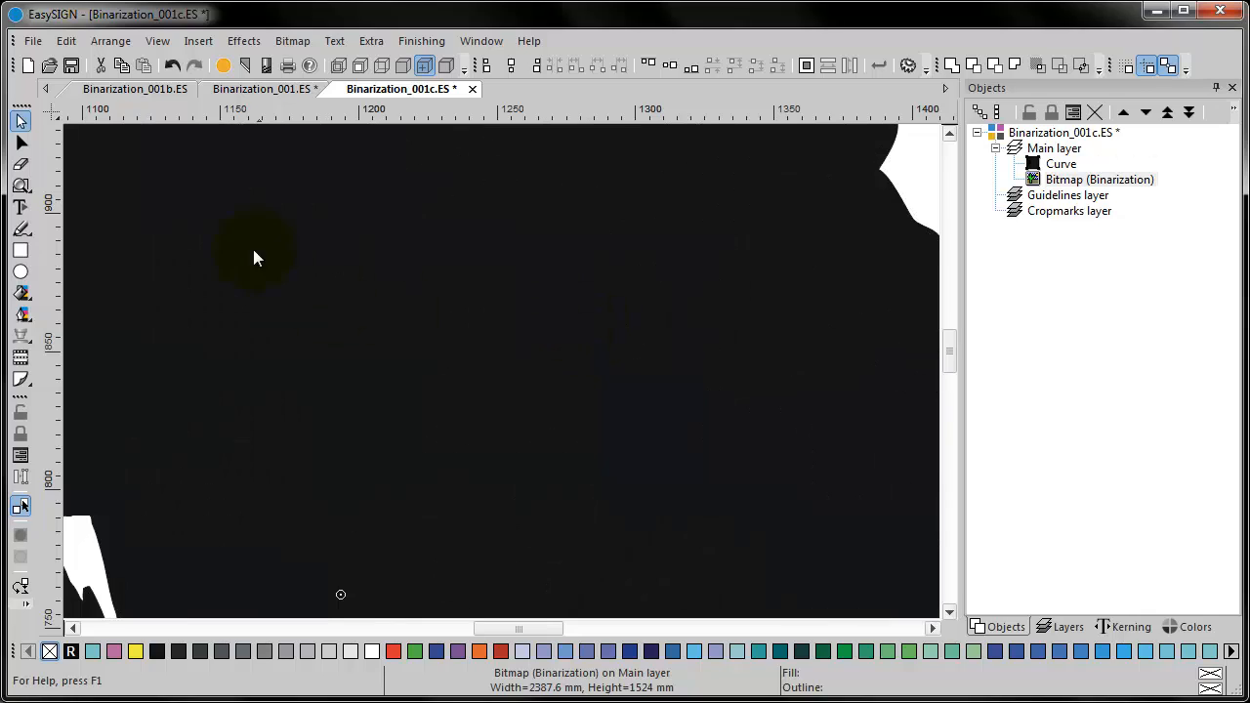
left_click(110, 42)
mouse_move(163, 529)
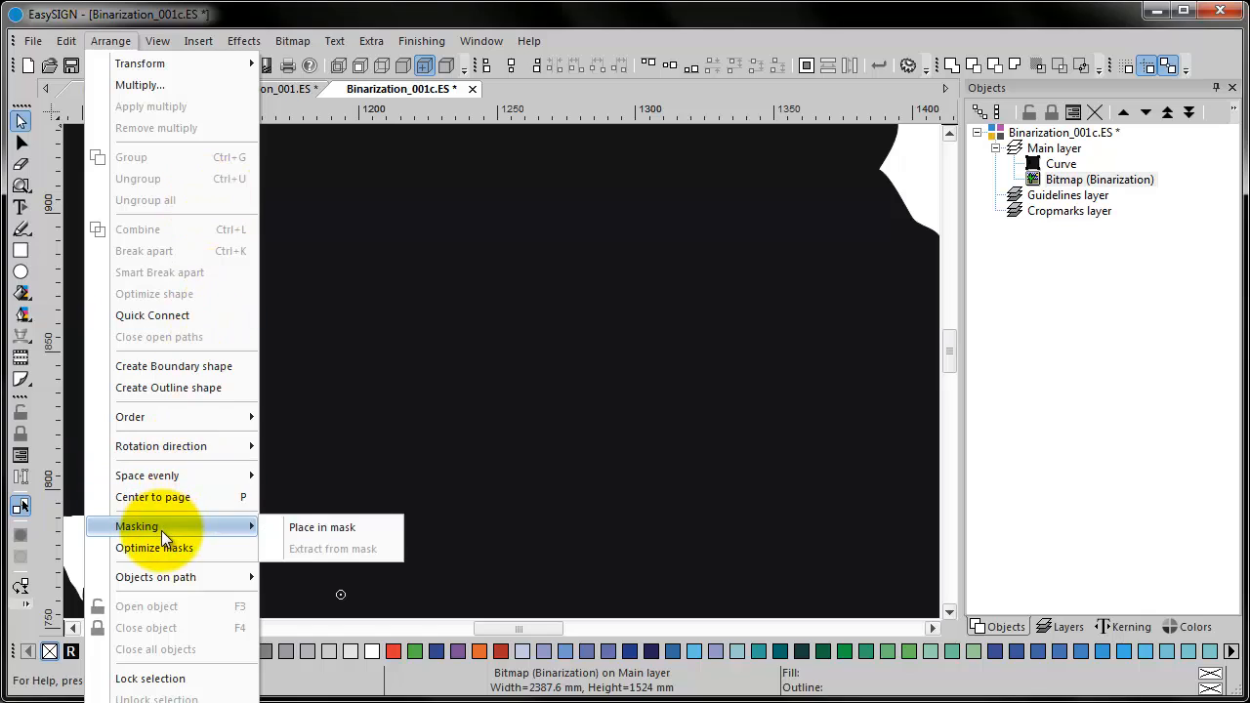
left_click(274, 531)
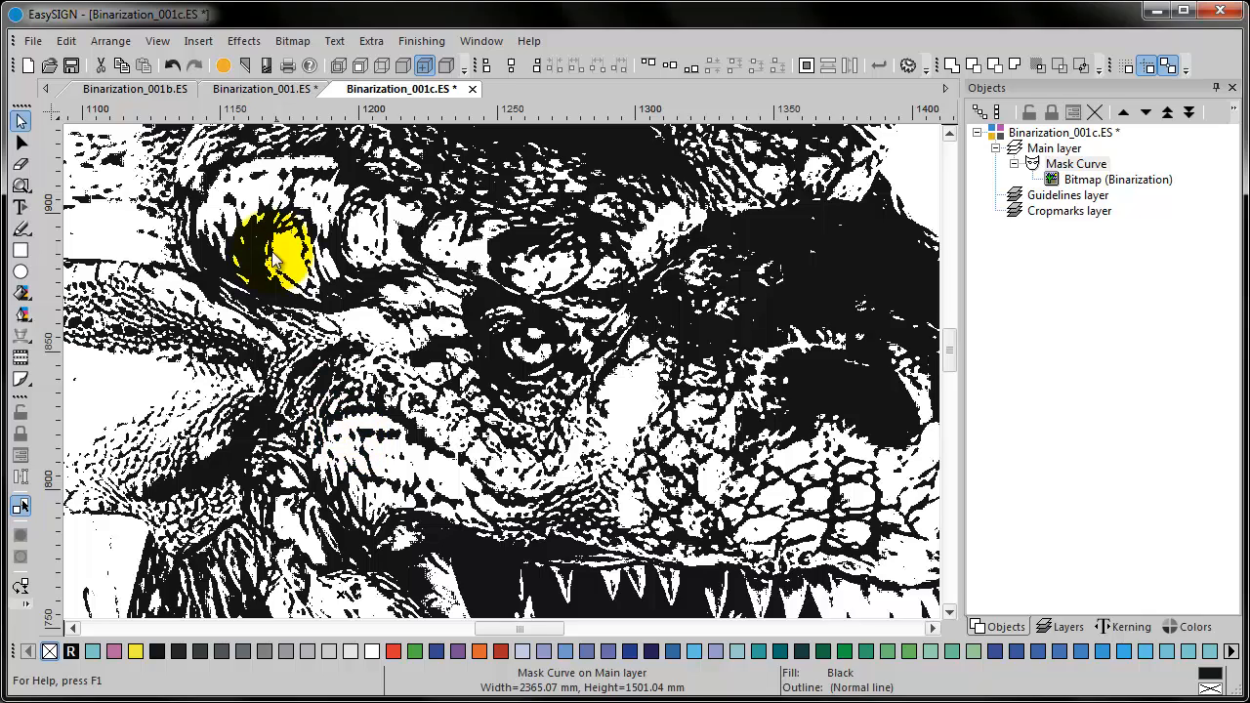
Apply a 2 mm black outline with rounded corners and welded results around the masked dragon
left_click(244, 41)
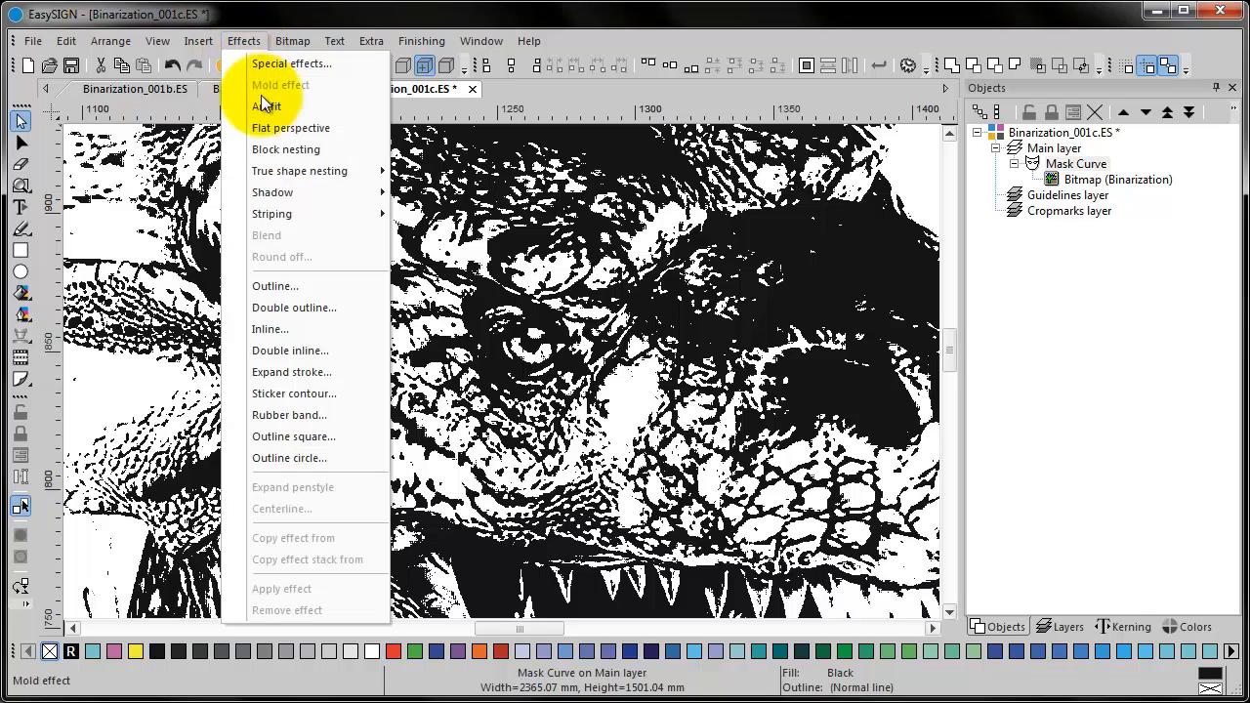
left_click(295, 283)
left_click(802, 176)
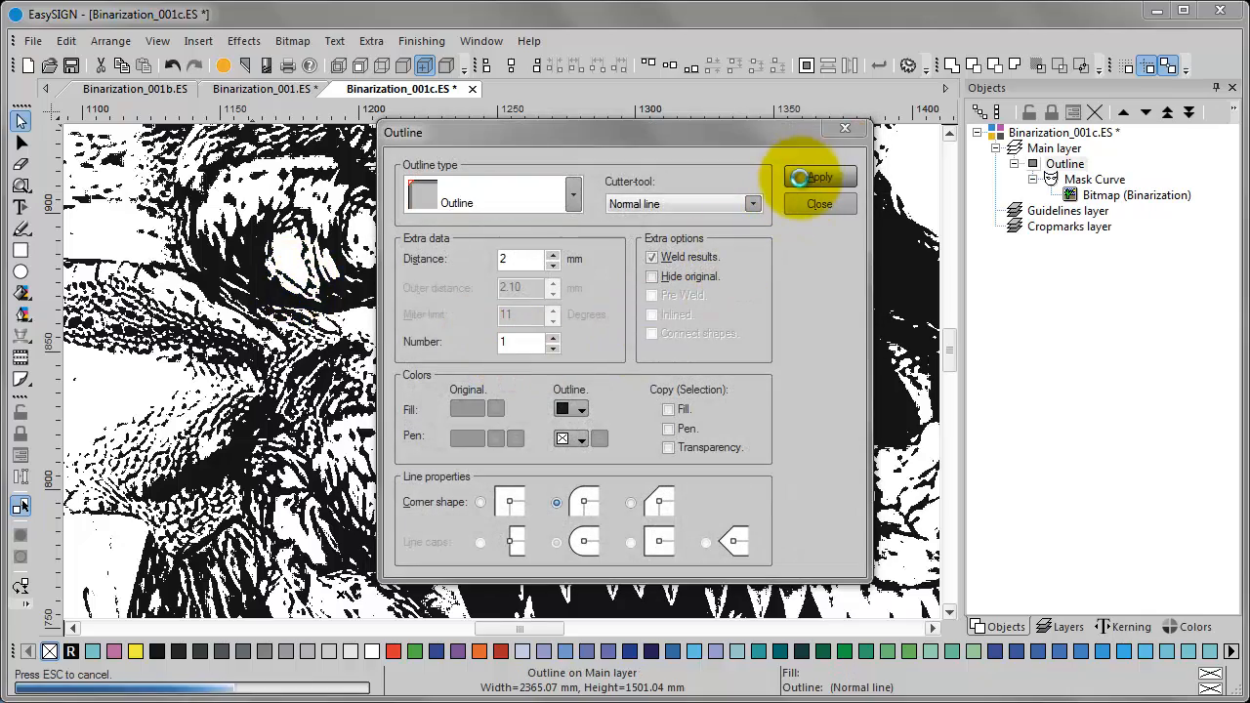
left_click(803, 203)
left_click_drag(207, 368, 558, 385)
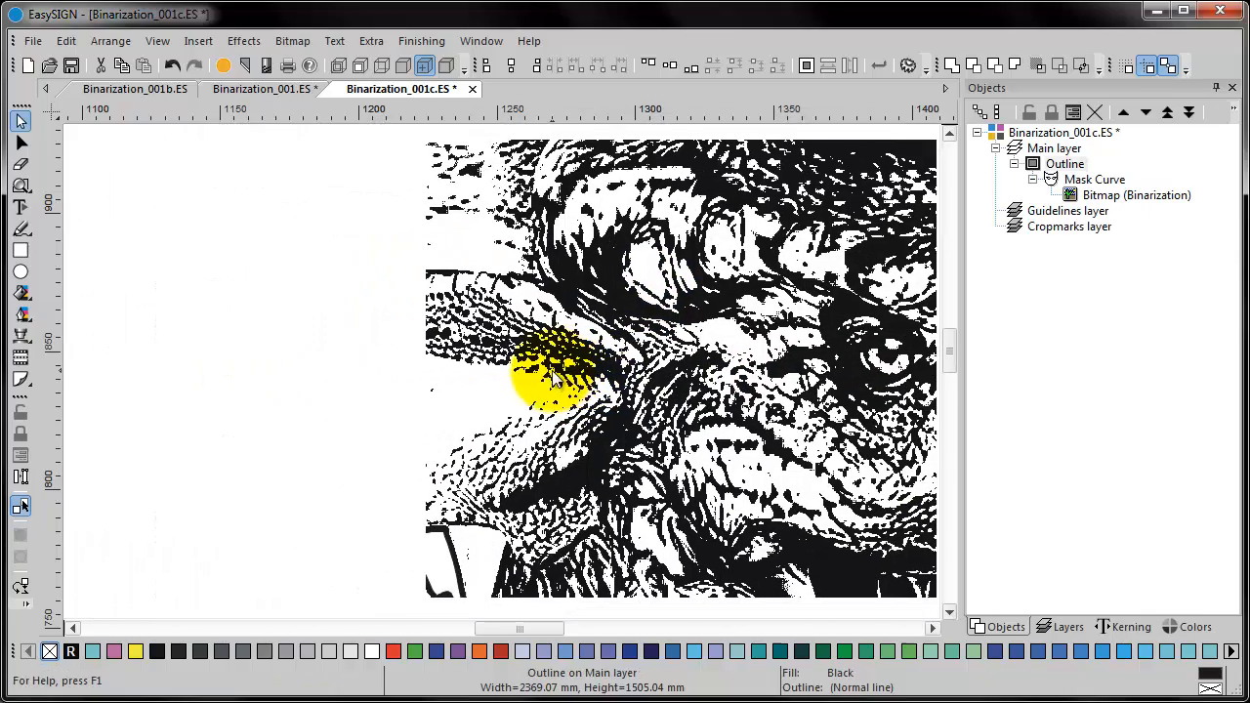
left_click_drag(306, 412, 457, 418)
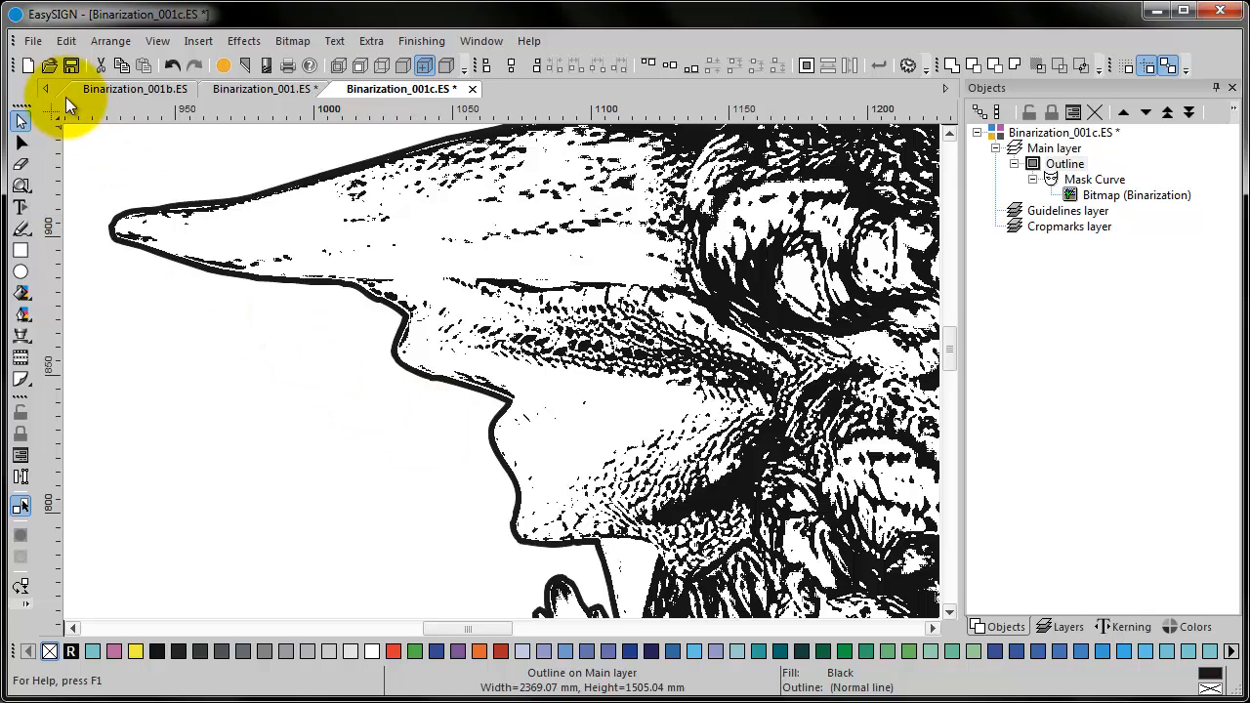
Convert the outlined dragon to a monochrome 1 on 1 bitmap at 72 dpi, and turn that into a Binarization bitmap
left_click(66, 41)
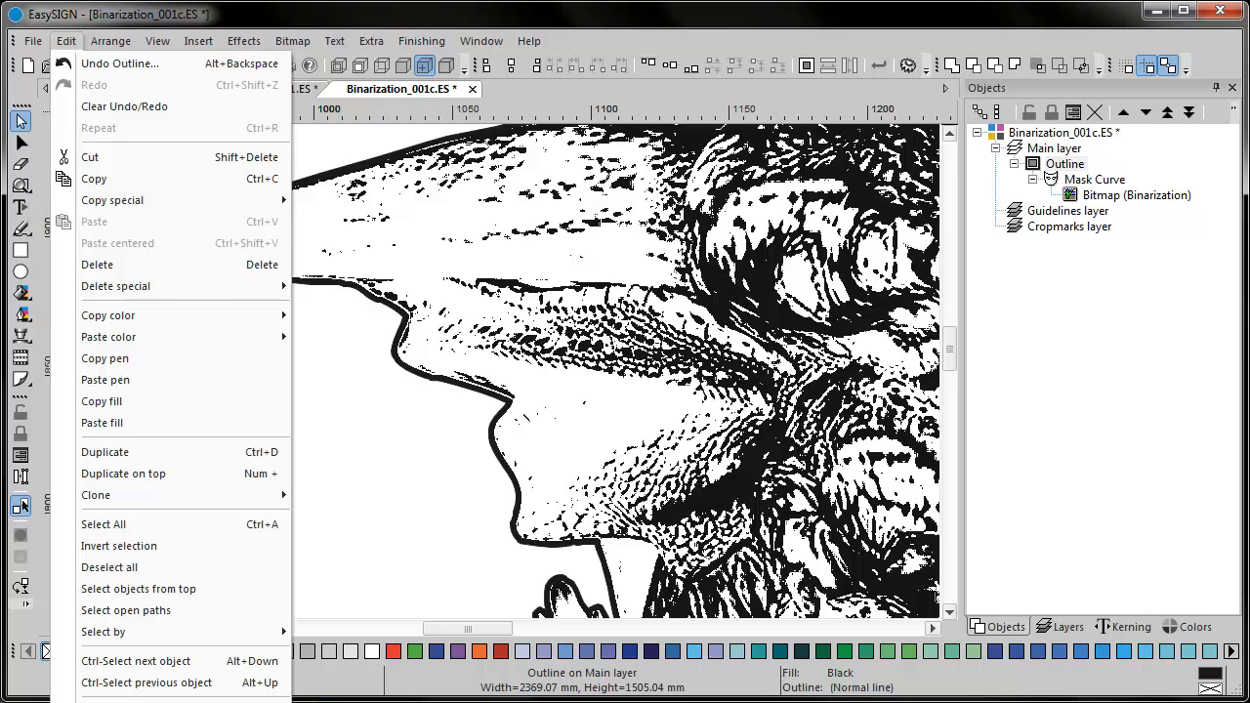
left_click(171, 702)
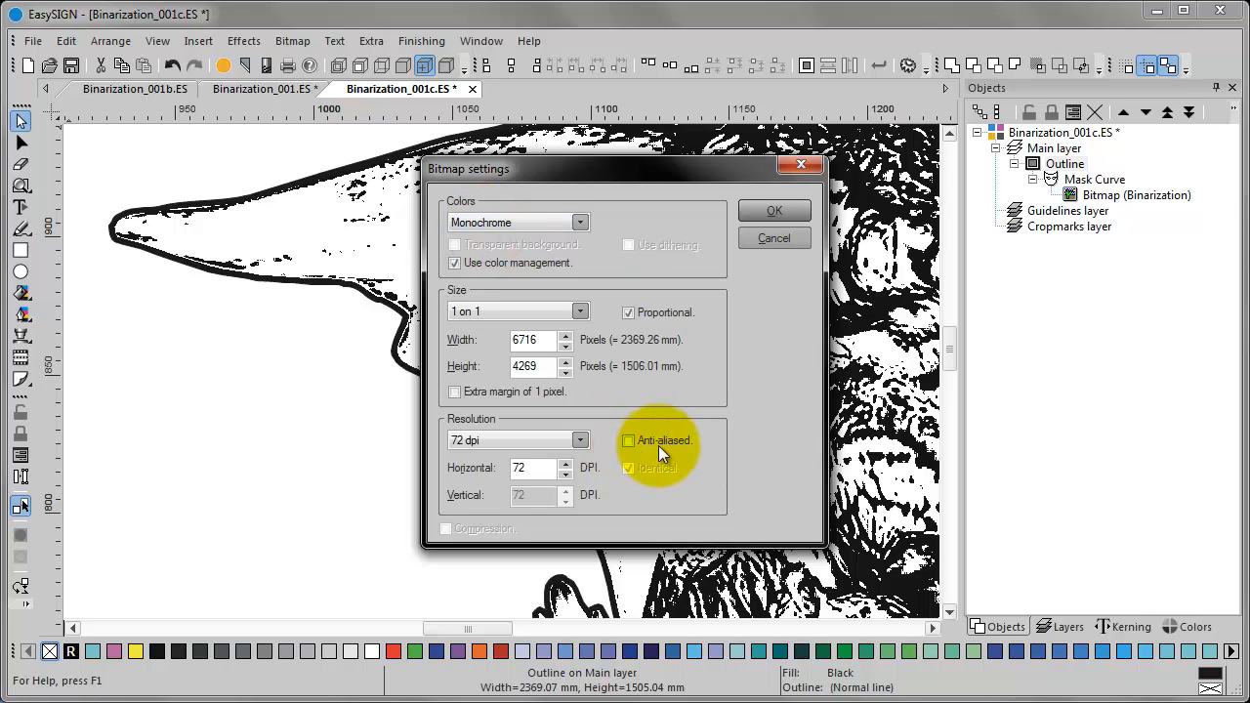
left_click(754, 213)
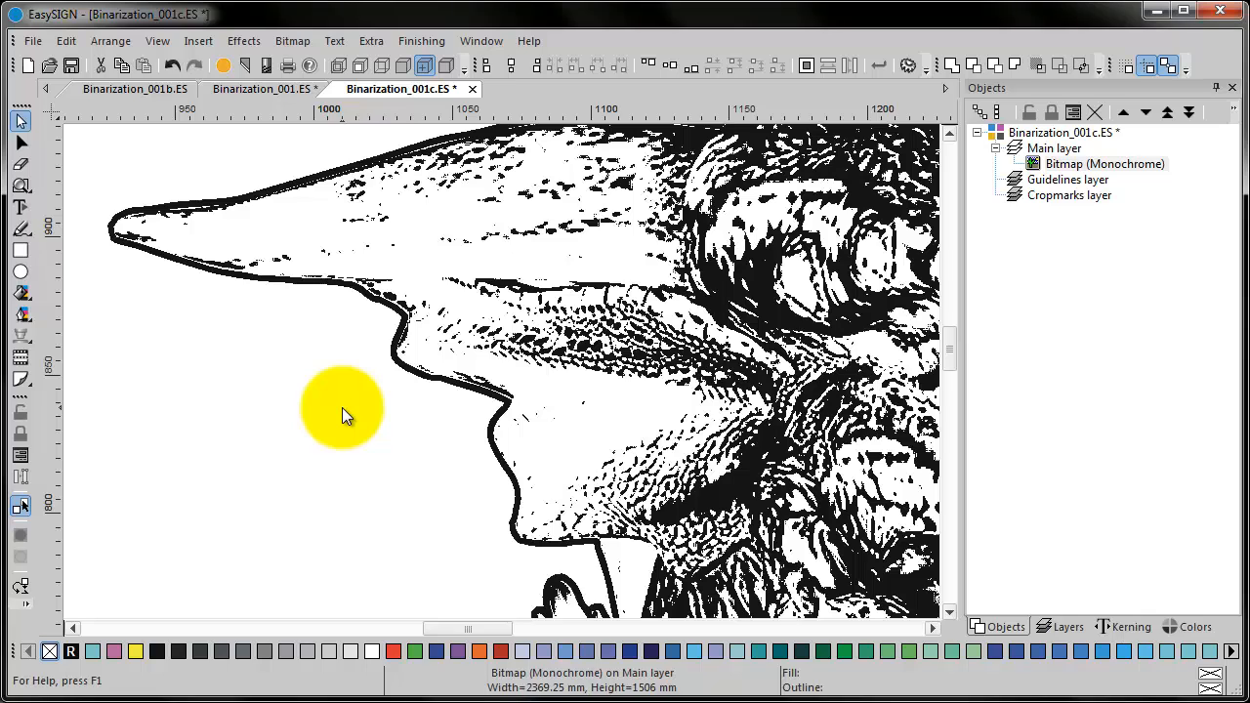
left_click(291, 40)
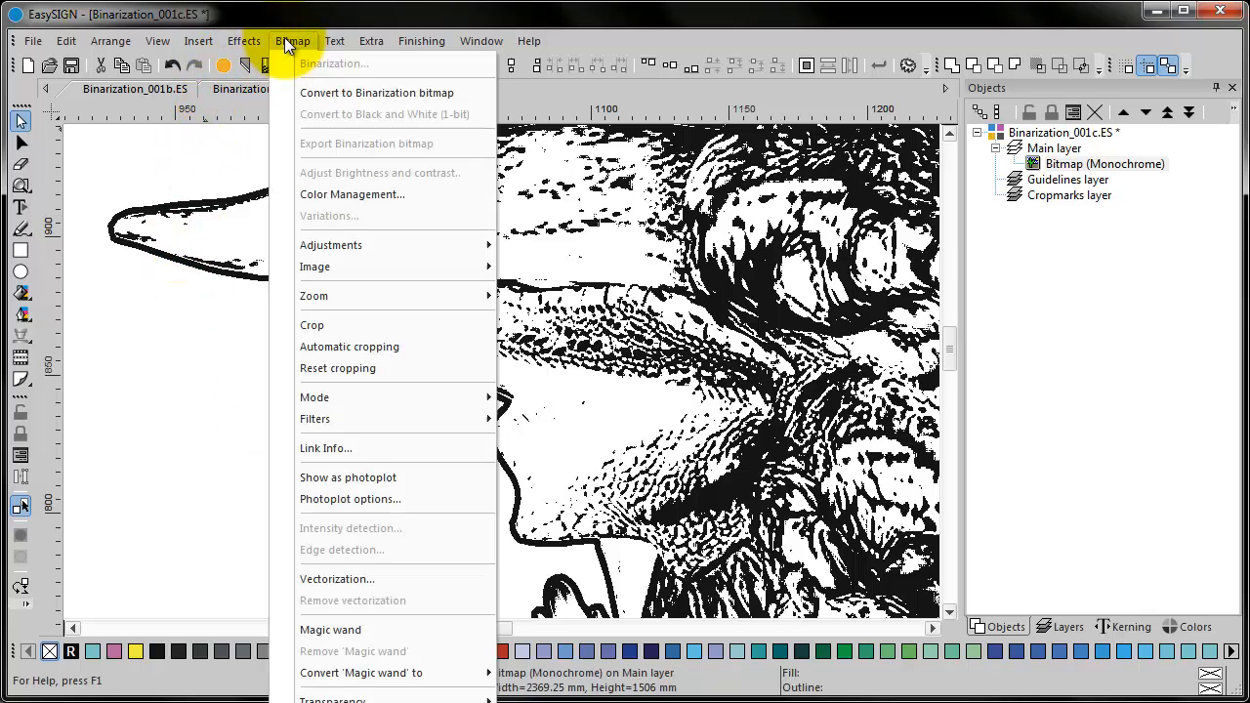
left_click(320, 93)
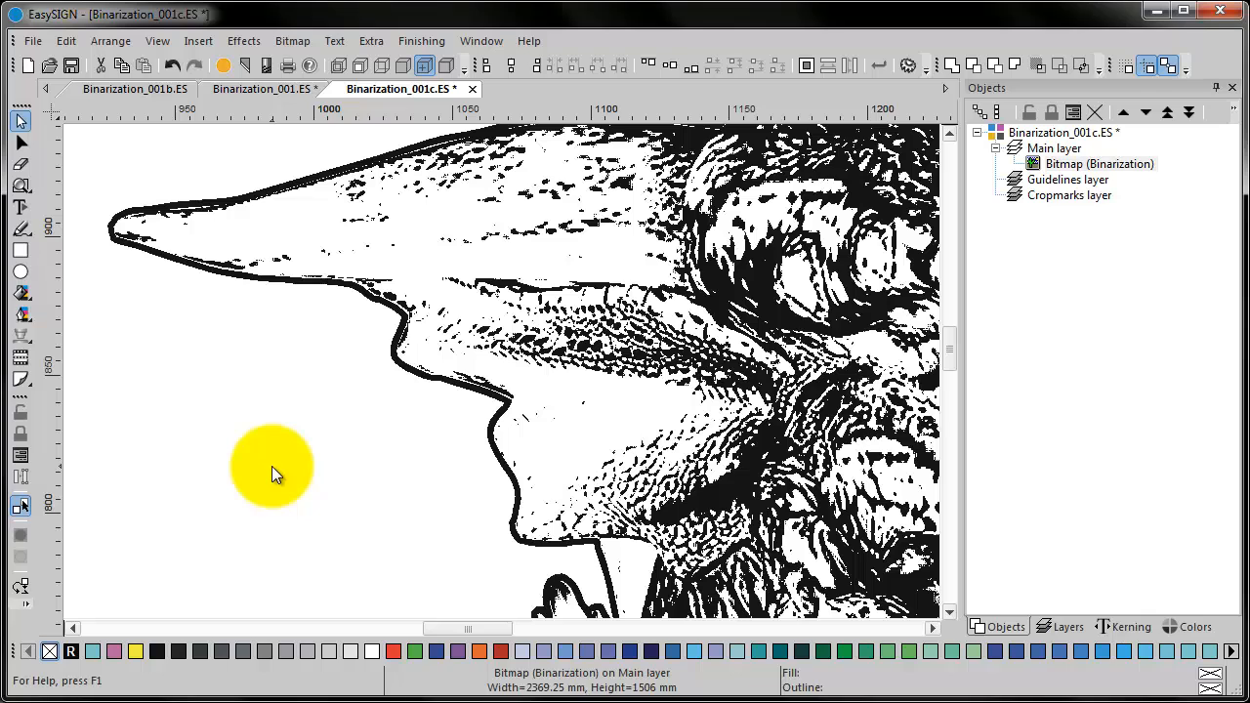
Export the Binarization bitmap as a TIFF named Bin001.tif in the TIF folder, replacing the existing file
left_click(283, 41)
left_click(359, 142)
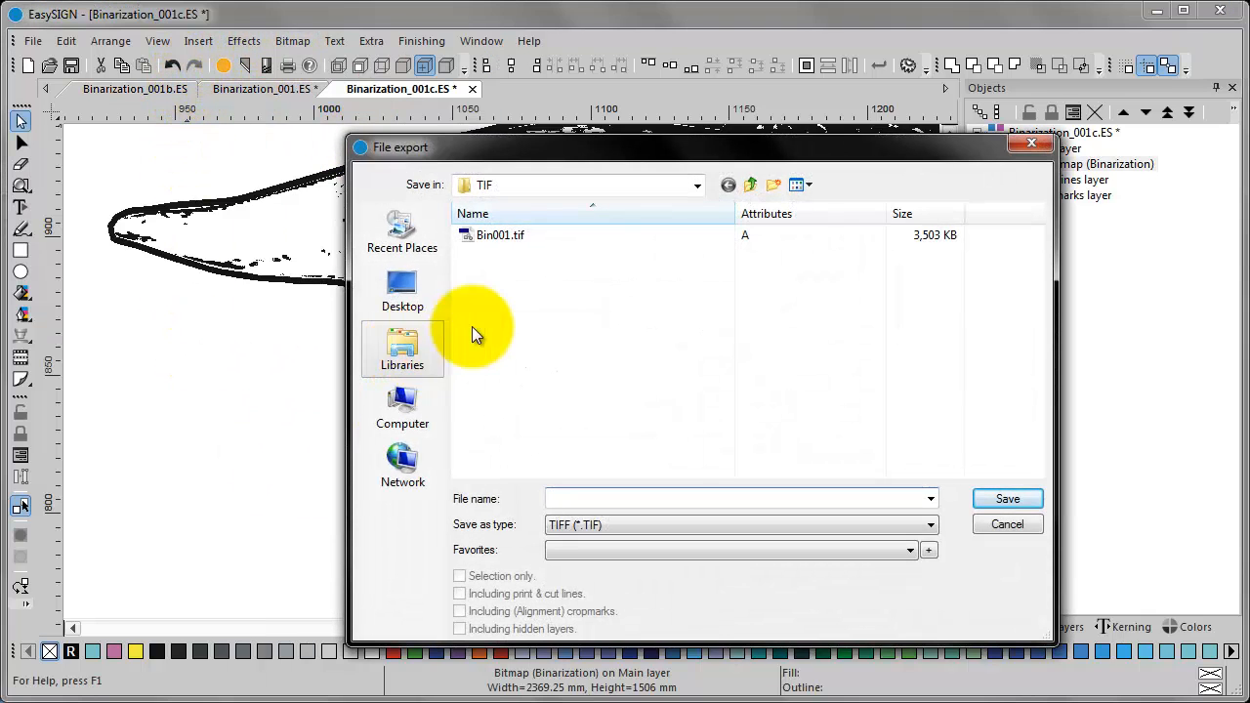
double_click(510, 237)
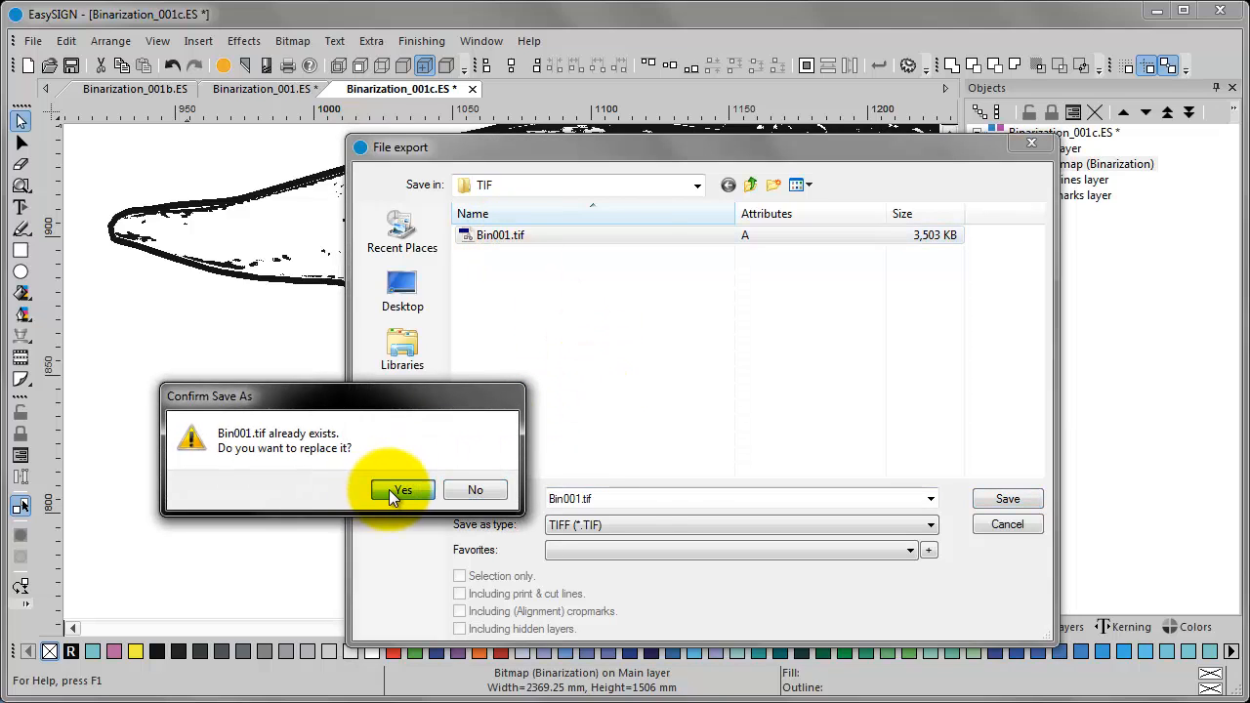
left_click(391, 490)
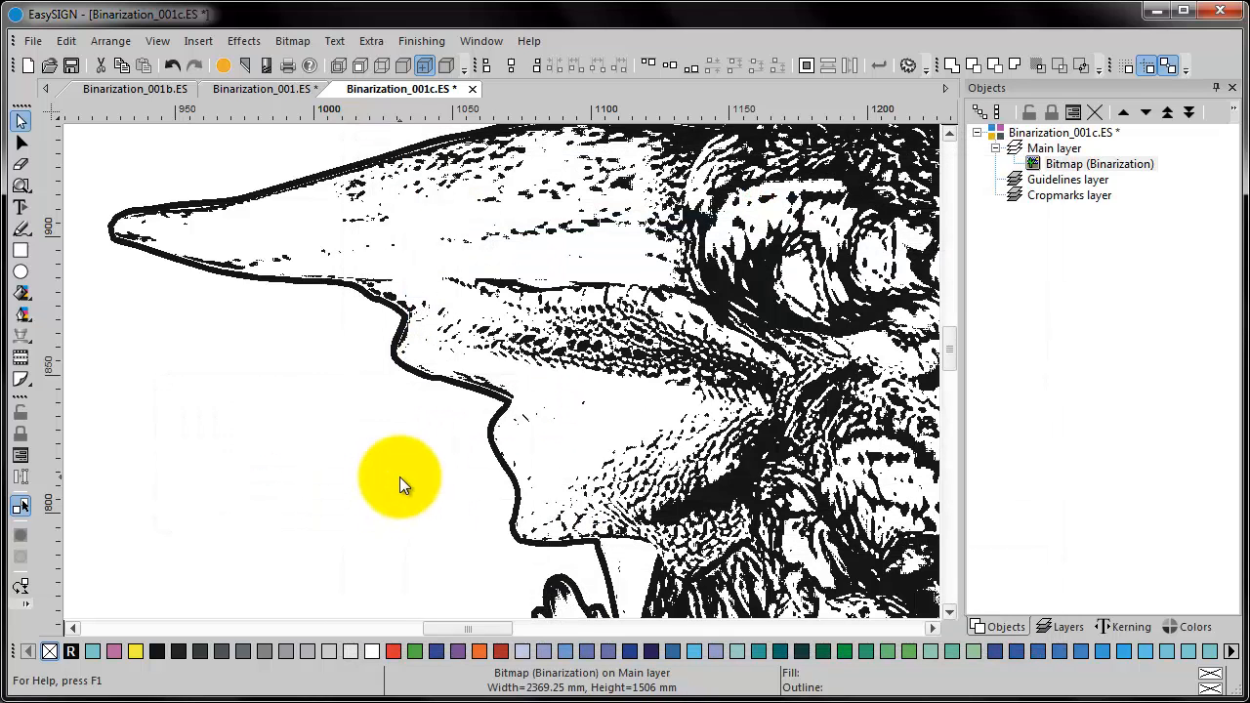